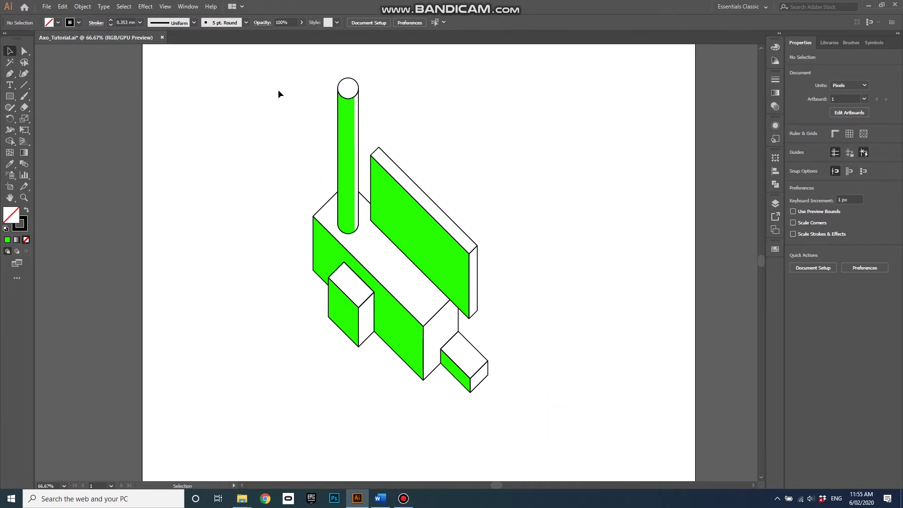
# Marquee-select the entire example axonometric factory drawing on the artboard
pyautogui.moveTo(266, 65); pyautogui.dragTo(529, 422)
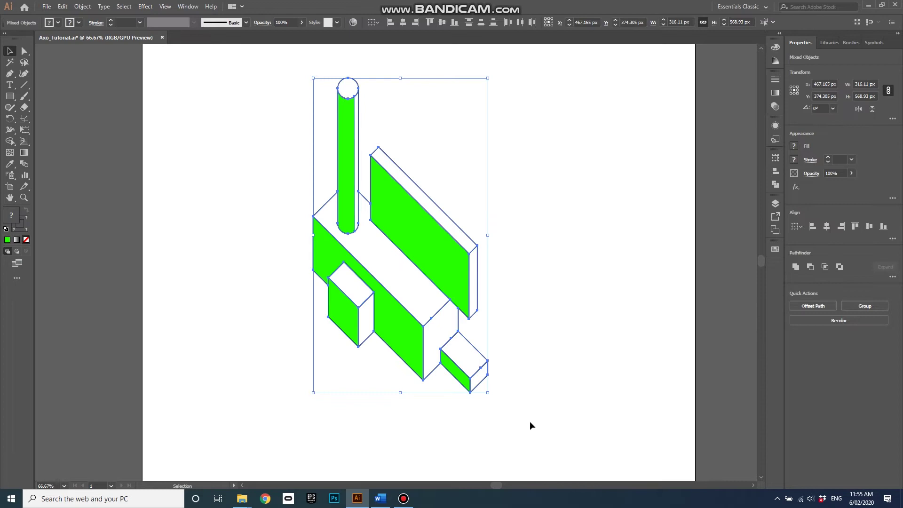
# Delete the example drawing and draw a wide rectangle tilted to 315°
pyautogui.press('Delete')
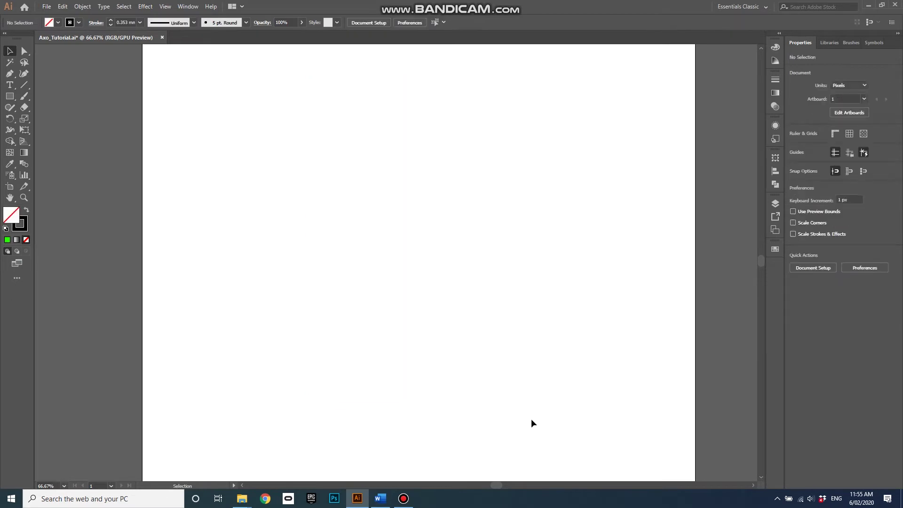
pyautogui.click(9, 96)
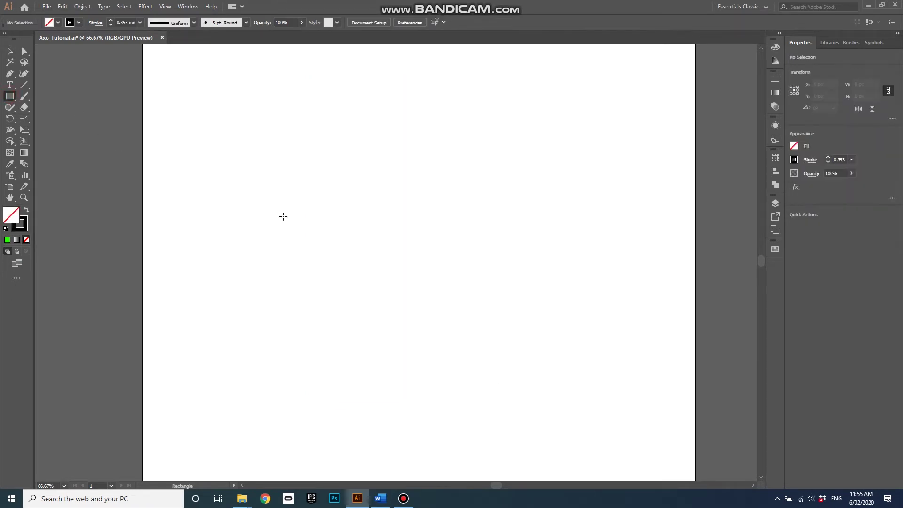
pyautogui.moveTo(311, 181); pyautogui.dragTo(544, 276)
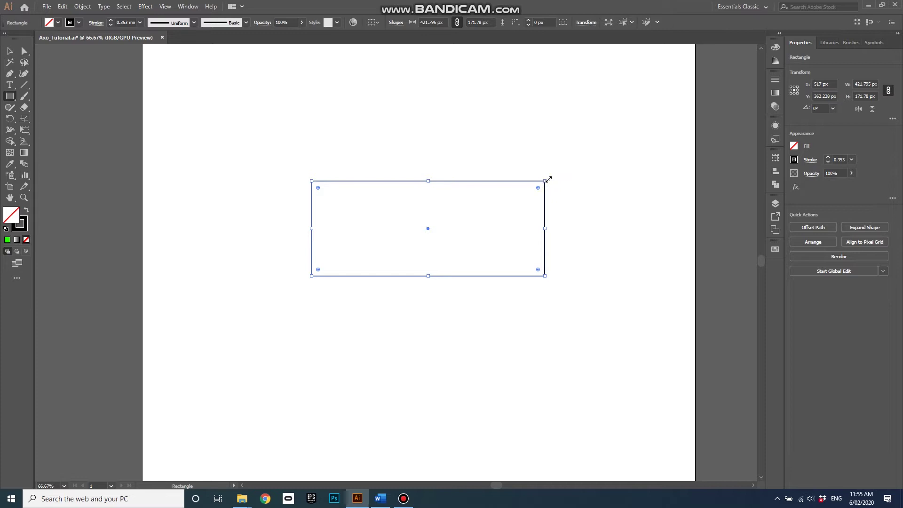
pyautogui.moveTo(549, 177); pyautogui.dragTo(570, 265)
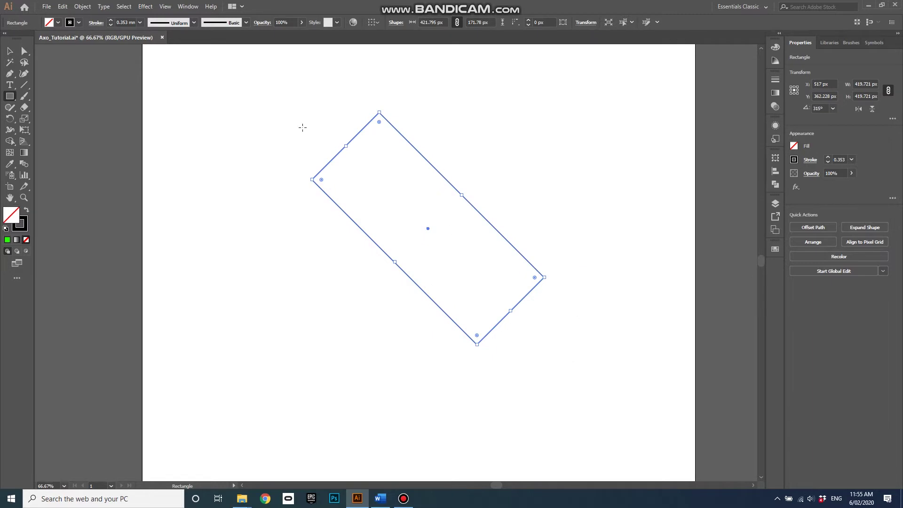
# Reposition the tilted rectangle and place a copy about 154 px straight below it
pyautogui.click(14, 54)
pyautogui.moveTo(433, 163); pyautogui.dragTo(409, 266)
pyautogui.hotkey('ctrl', '-')
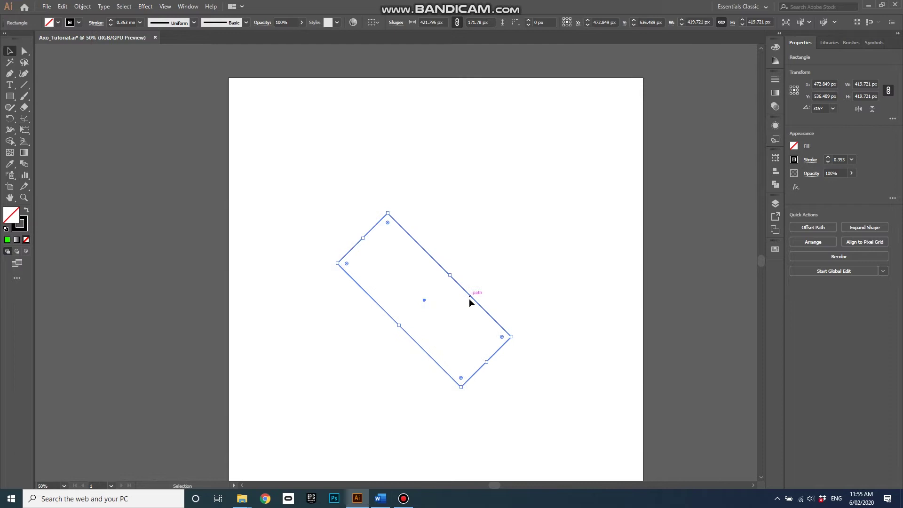
pyautogui.moveTo(470, 293); pyautogui.dragTo(489, 278)
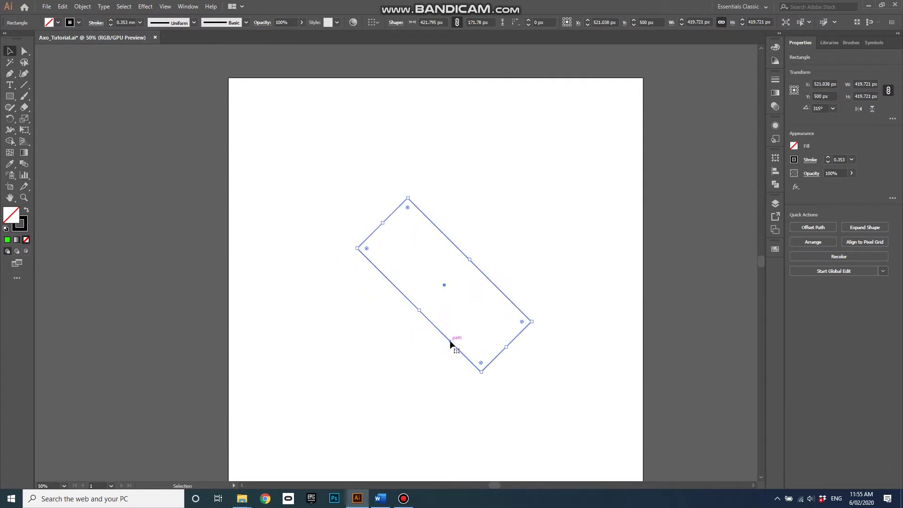
pyautogui.moveTo(450, 343); pyautogui.dragTo(433, 405)
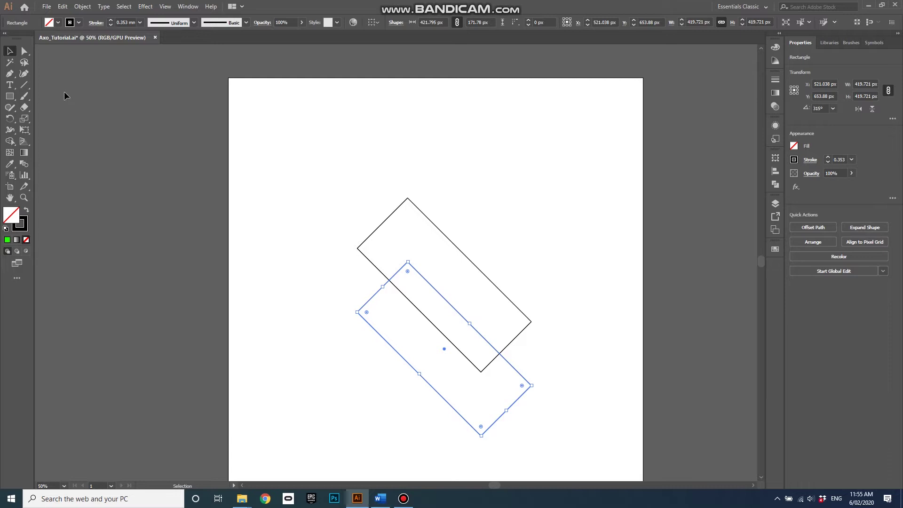
# Draw 153.88 px vertical edges joining the left, bottom, right and top corners of both rectangles
pyautogui.click(24, 85)
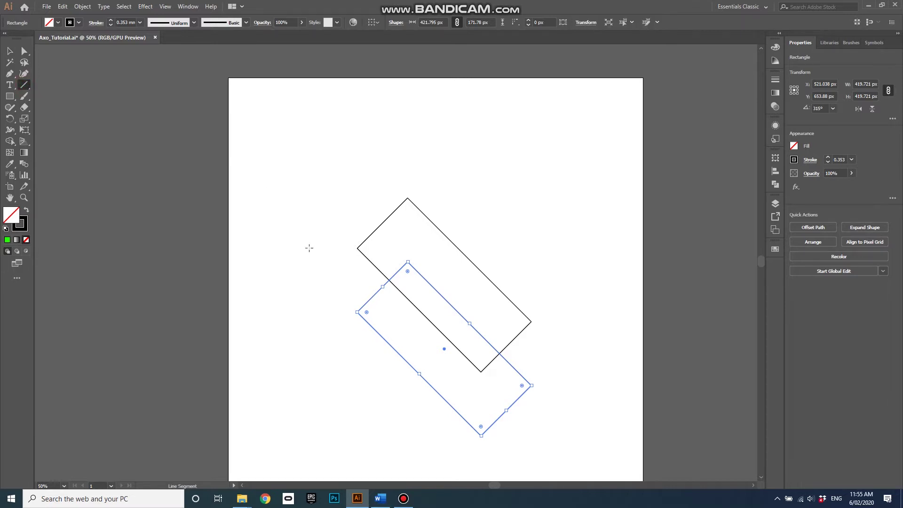
pyautogui.click(357, 248)
pyautogui.click(484, 274)
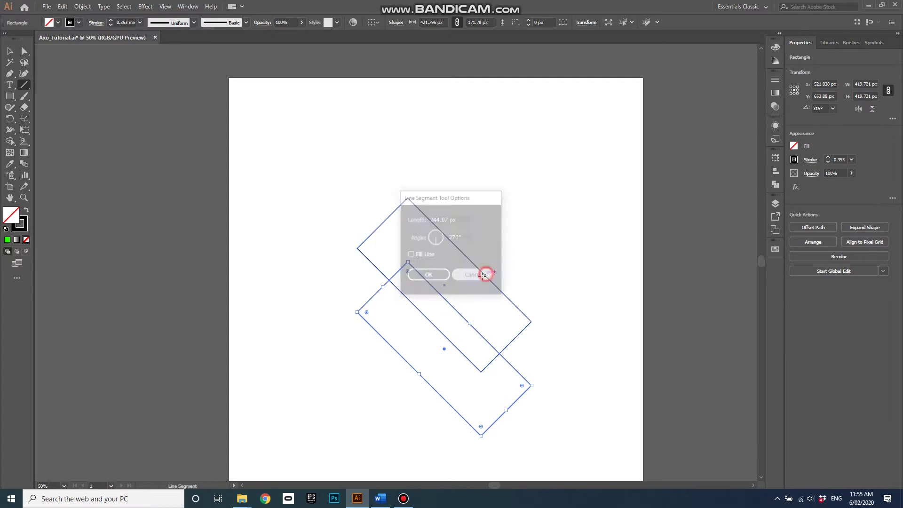
pyautogui.moveTo(358, 248); pyautogui.dragTo(358, 312)
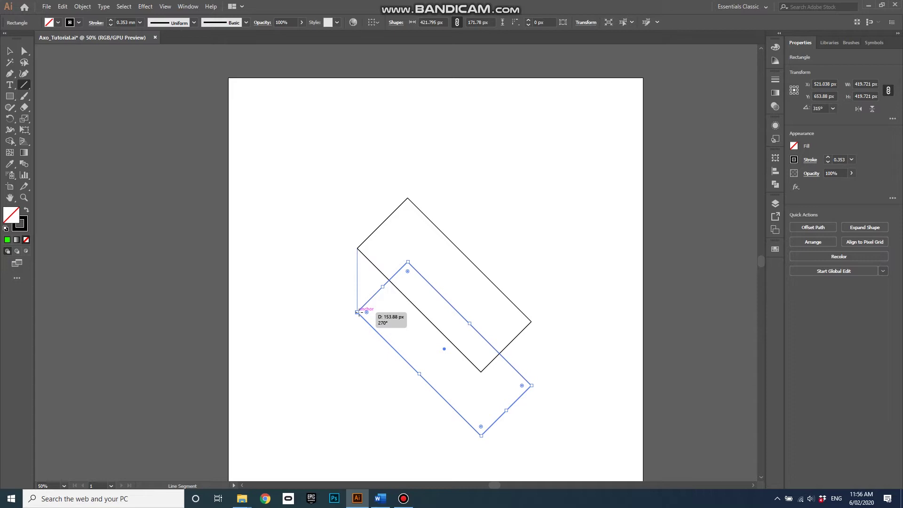
pyautogui.moveTo(358, 312)
pyautogui.mouseDown()
pyautogui.moveTo(359, 296)
pyautogui.moveTo(357, 311)
pyautogui.mouseUp()
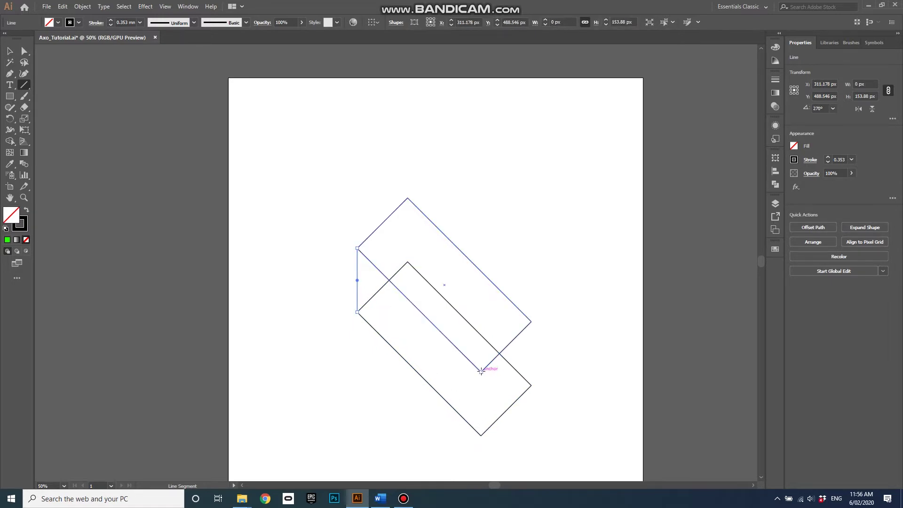
pyautogui.moveTo(481, 372); pyautogui.dragTo(481, 435)
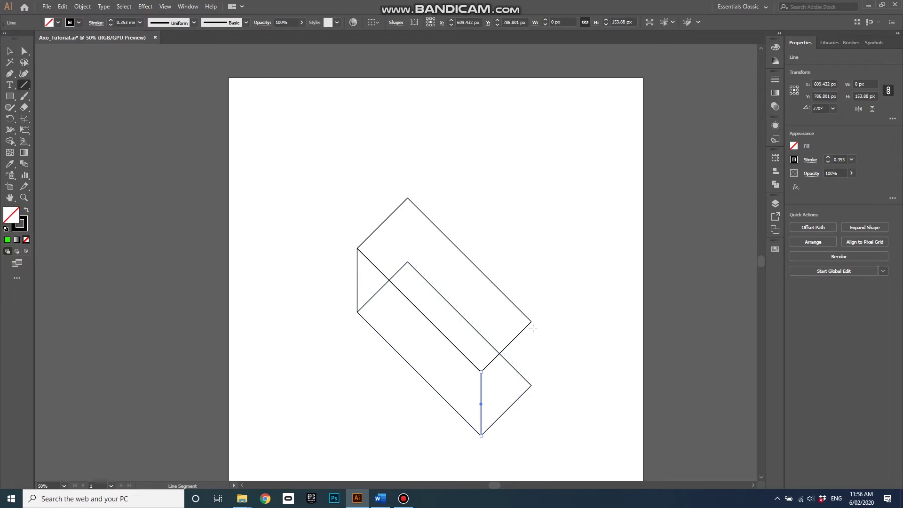
pyautogui.moveTo(531, 323); pyautogui.dragTo(531, 385)
pyautogui.scroll(-1, 433, 289)
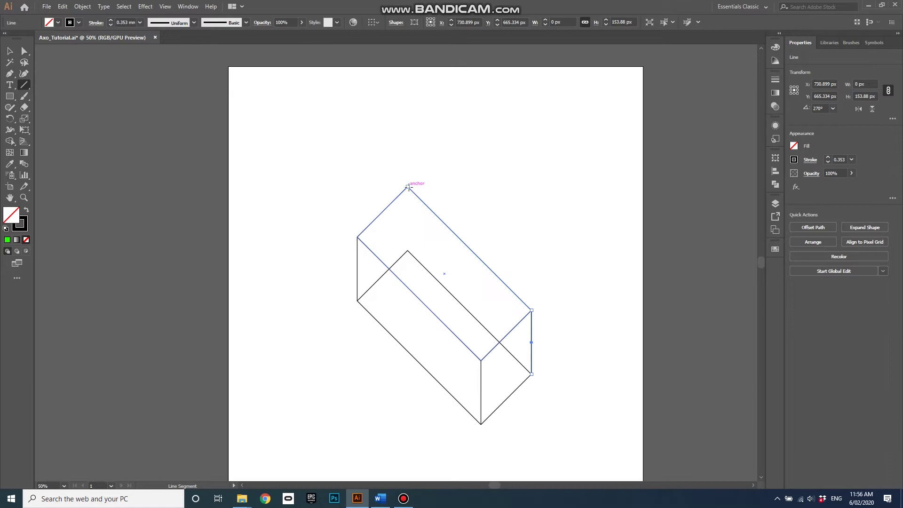
pyautogui.moveTo(408, 186); pyautogui.dragTo(407, 251)
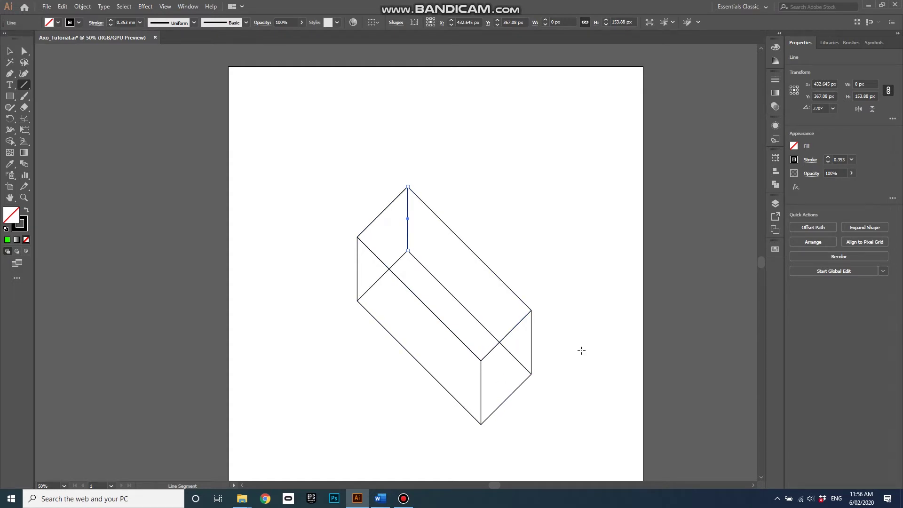
# Select all box paths and merge the top, side and end face pieces with Shape Builder
pyautogui.press('v')
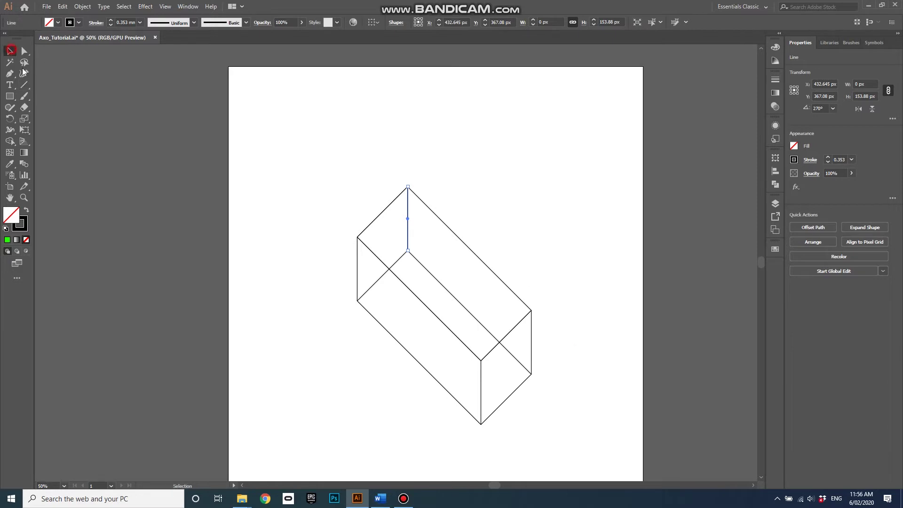
pyautogui.moveTo(325, 155)
pyautogui.mouseDown()
pyautogui.moveTo(566, 455)
pyautogui.moveTo(582, 442)
pyautogui.mouseUp()
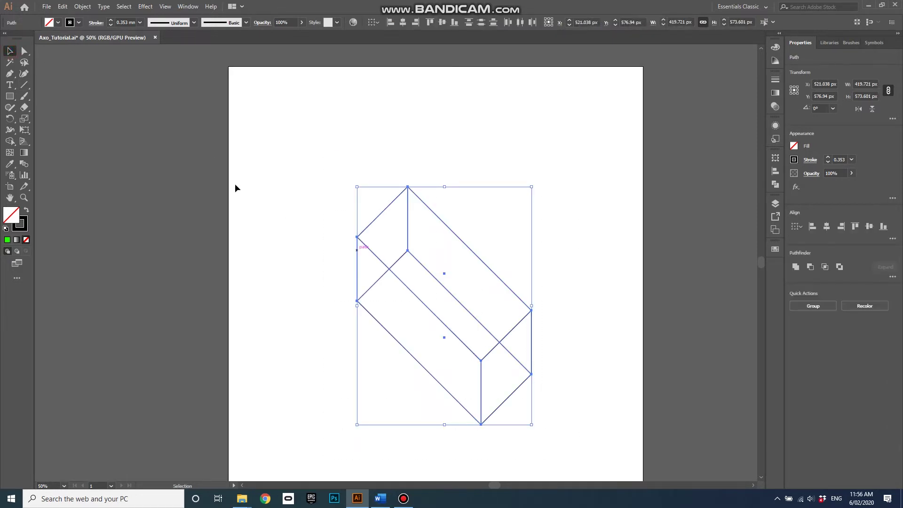
pyautogui.click(10, 142)
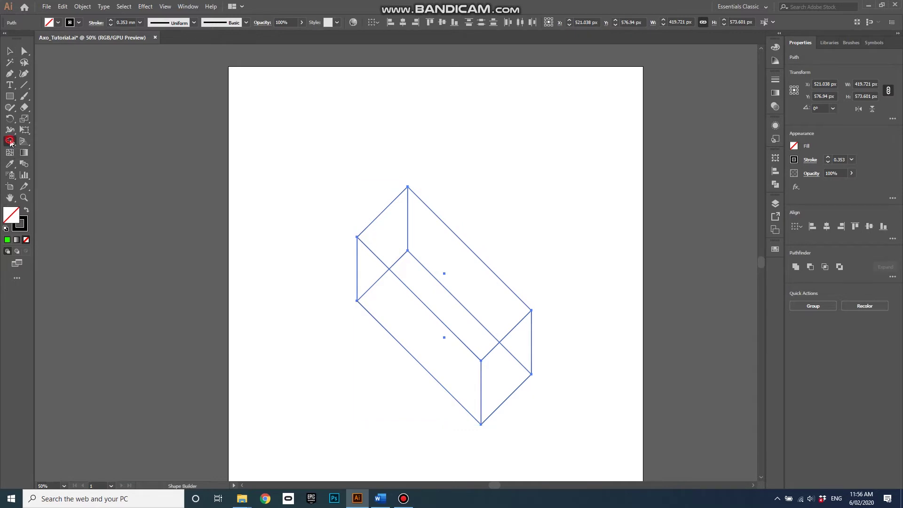
pyautogui.click(386, 231)
pyautogui.moveTo(386, 231)
pyautogui.mouseDown()
pyautogui.moveTo(420, 242)
pyautogui.moveTo(423, 277)
pyautogui.moveTo(447, 294)
pyautogui.mouseUp()
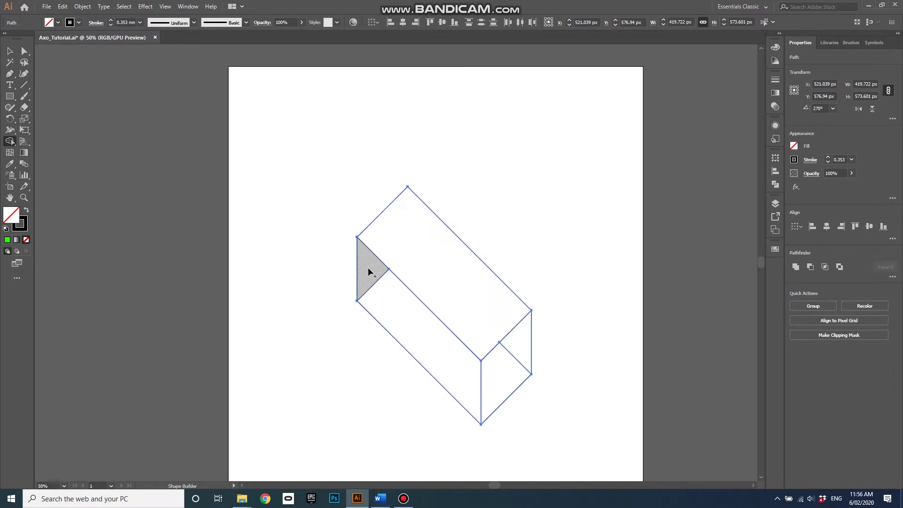
pyautogui.moveTo(368, 267); pyautogui.dragTo(384, 295)
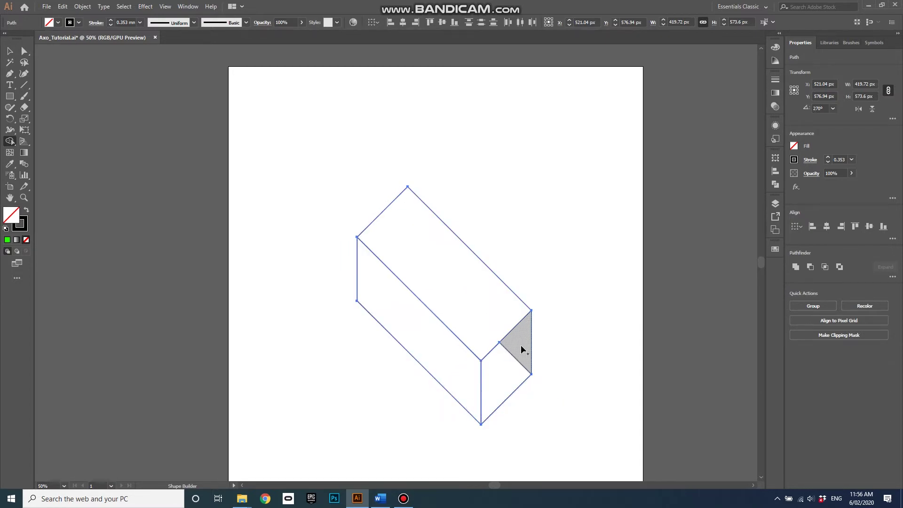
pyautogui.moveTo(520, 349); pyautogui.dragTo(512, 371)
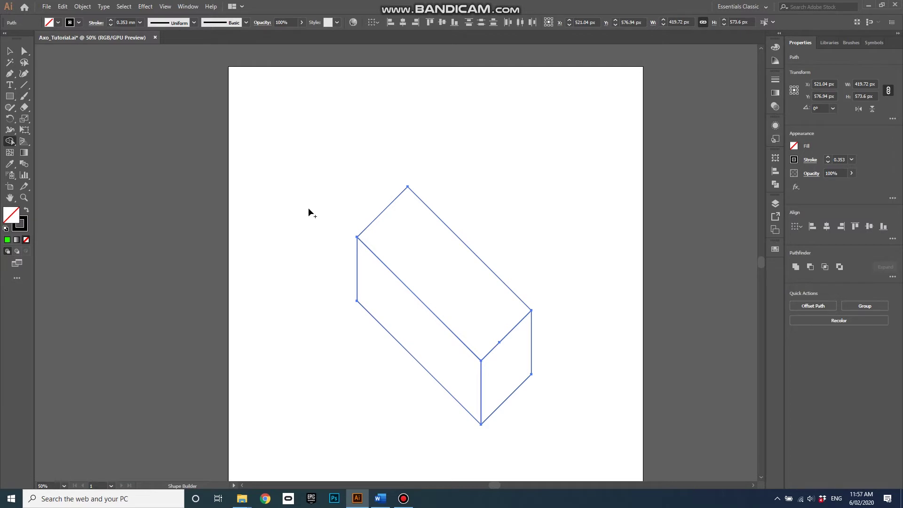
# Draw a thin 350 × 32 px rectangle starting at the box's top edge
pyautogui.click(10, 97)
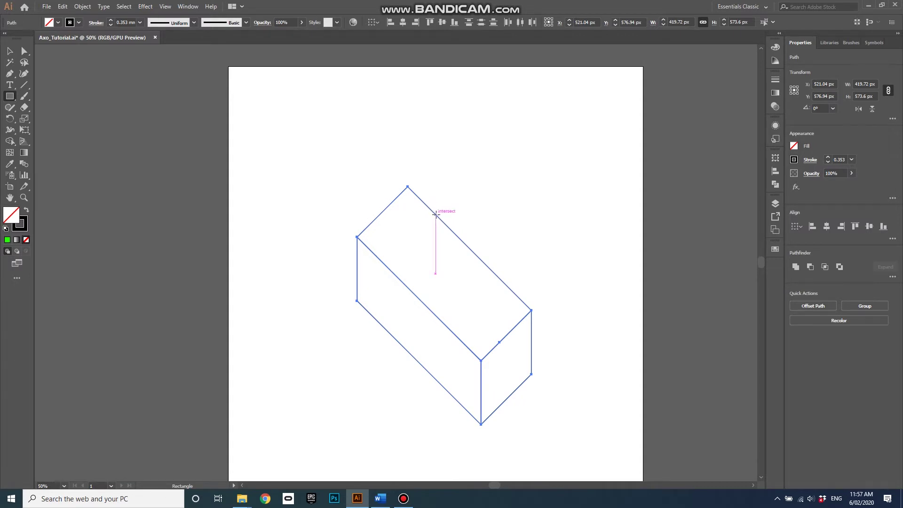
pyautogui.scroll(1, 440, 215)
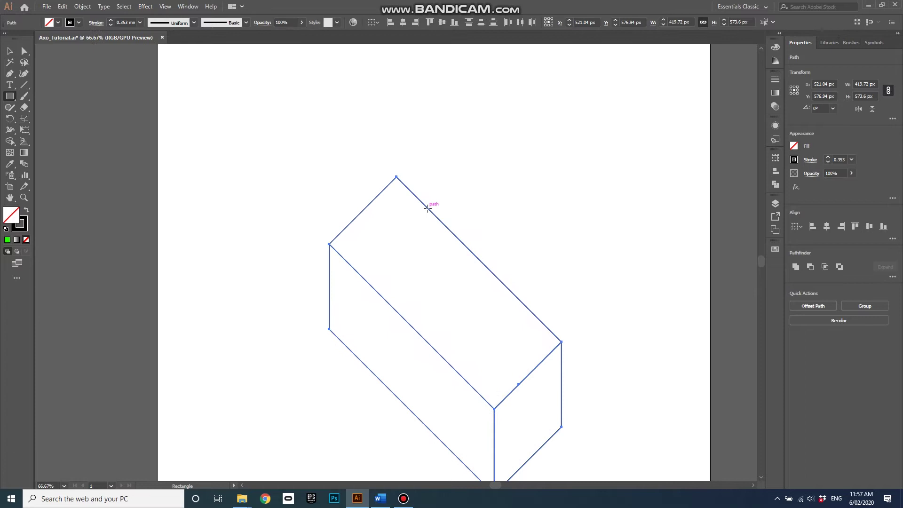
pyautogui.moveTo(430, 210); pyautogui.dragTo(624, 228)
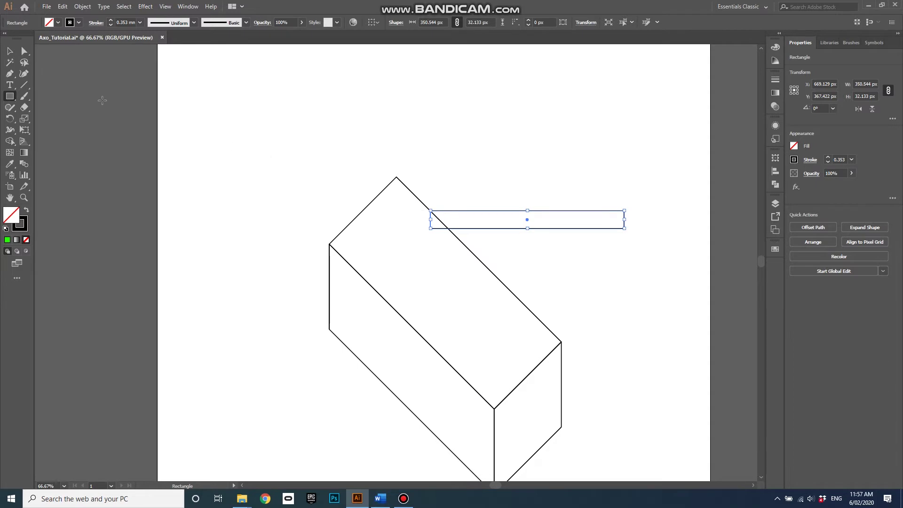
pyautogui.click(11, 75)
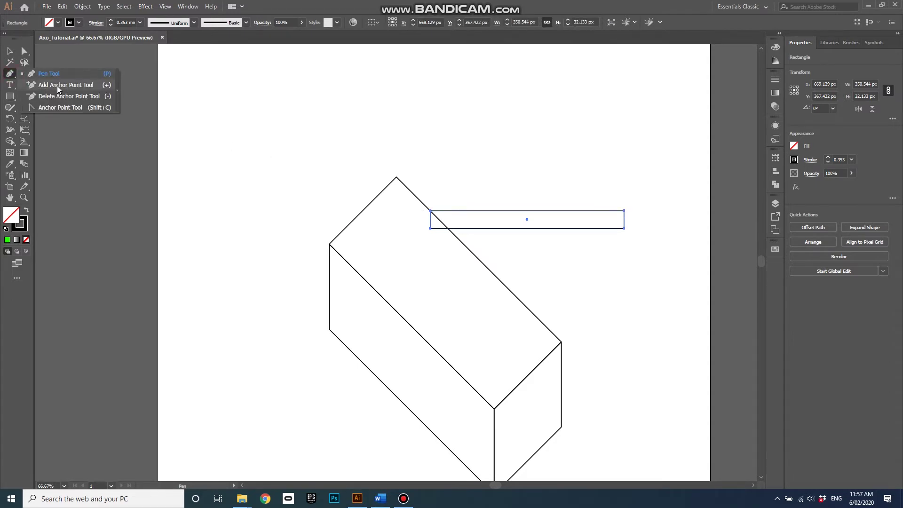
pyautogui.click(10, 75)
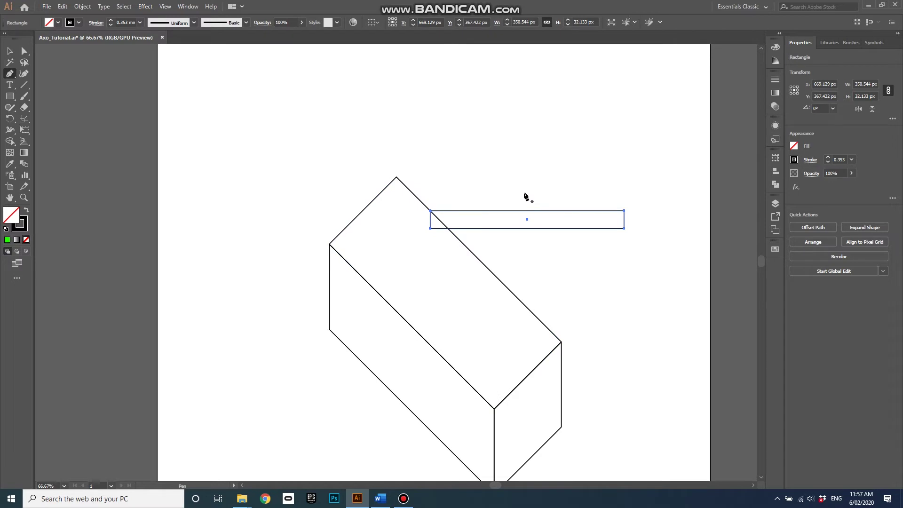
# Rotate the thin rectangle to 315° so it runs parallel to the box's top edge
pyautogui.click(10, 51)
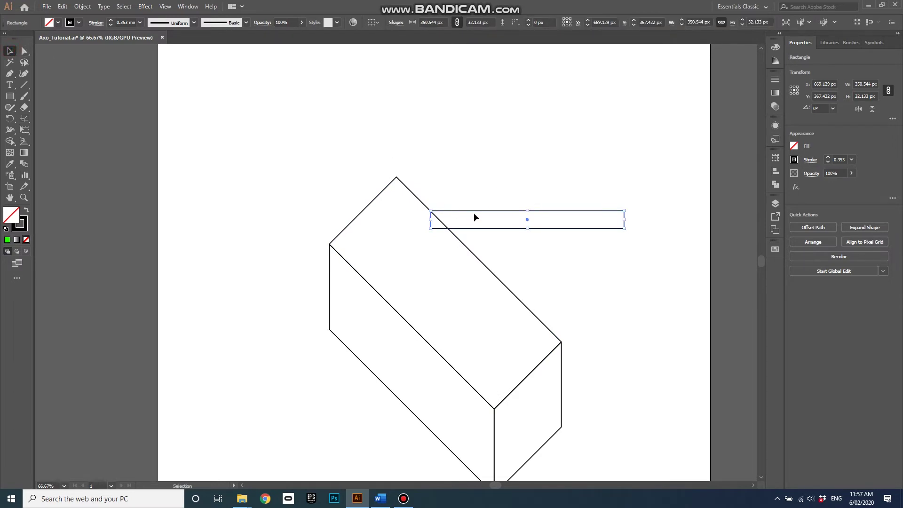
pyautogui.press('r')
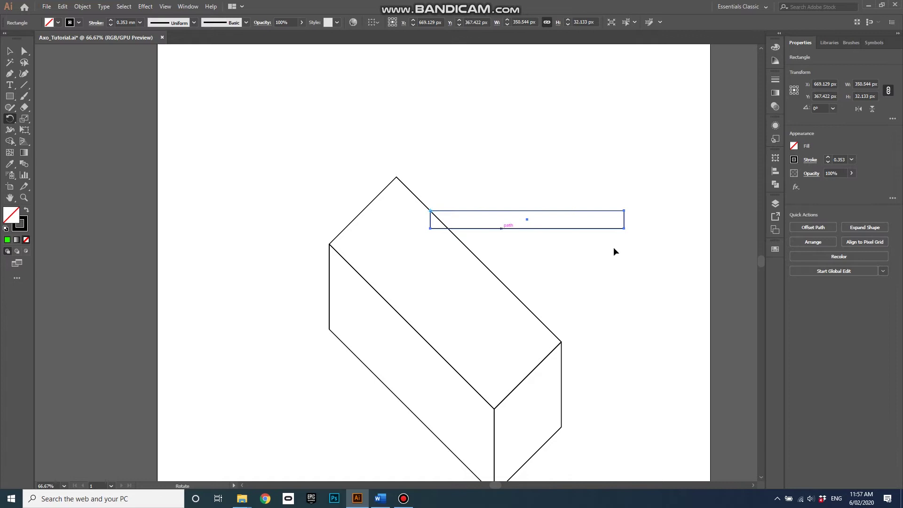
pyautogui.moveTo(613, 227); pyautogui.dragTo(530, 312)
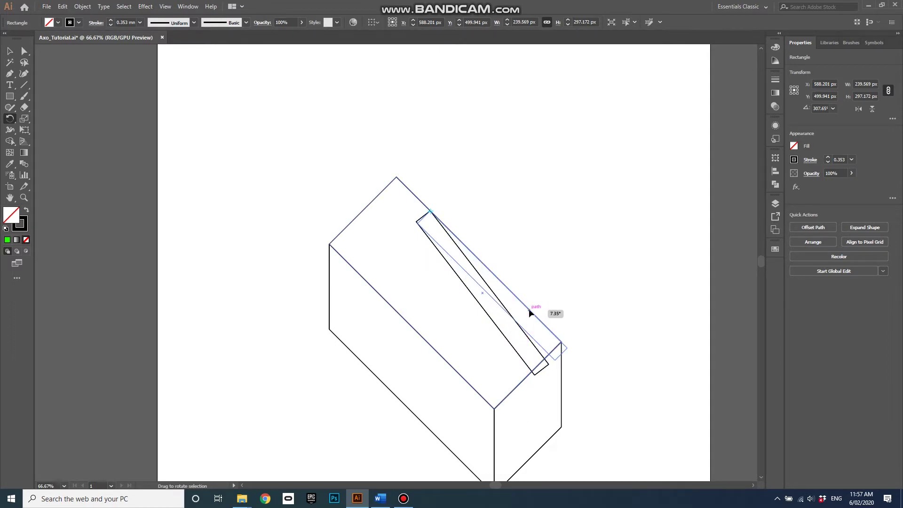
pyautogui.moveTo(530, 312); pyautogui.dragTo(533, 303)
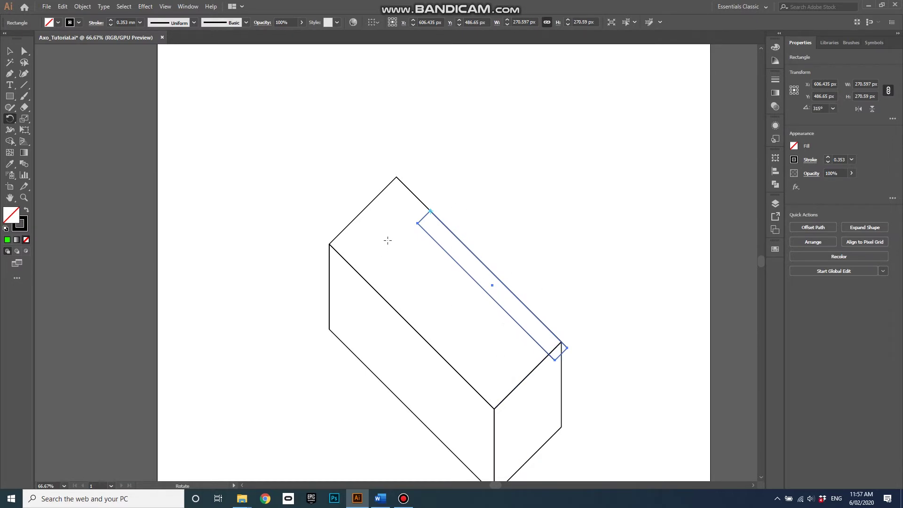
pyautogui.scroll(-3, 388, 241)
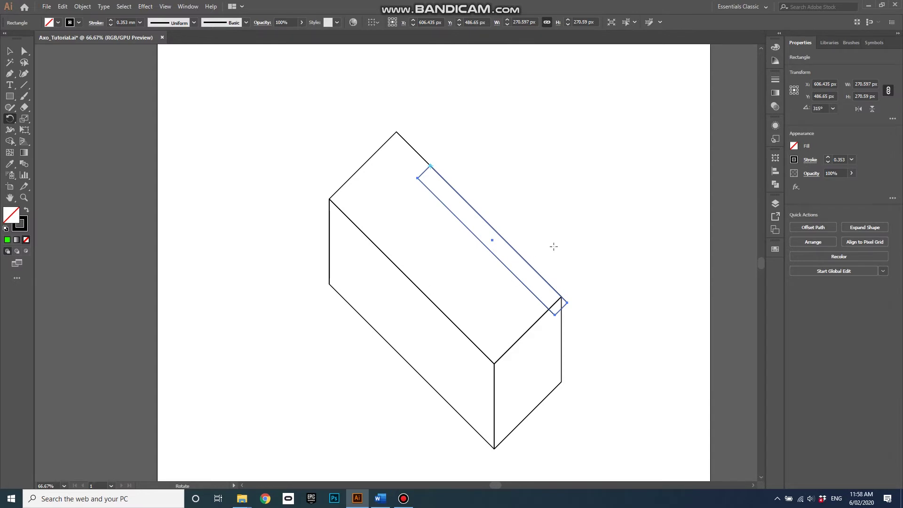
pyautogui.hotkey('ctrl', 'z')
pyautogui.hotkey('ctrl', 'z')
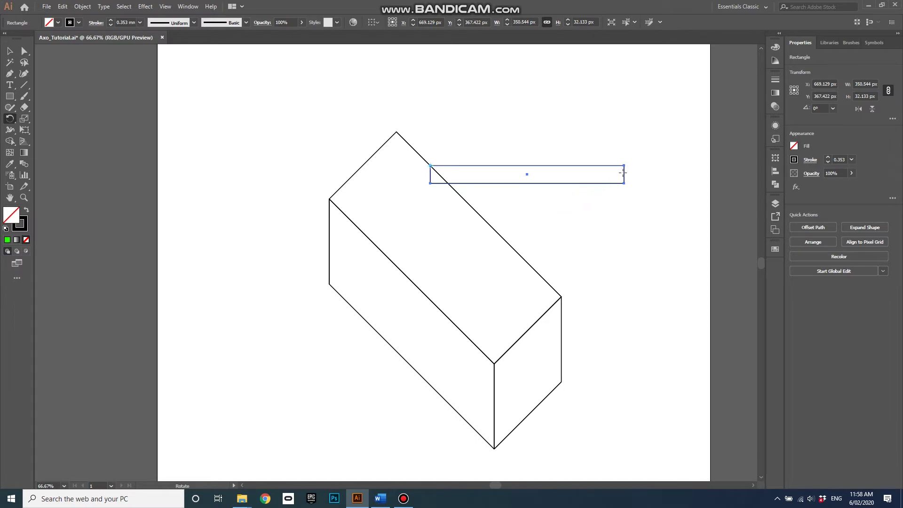
pyautogui.click(9, 51)
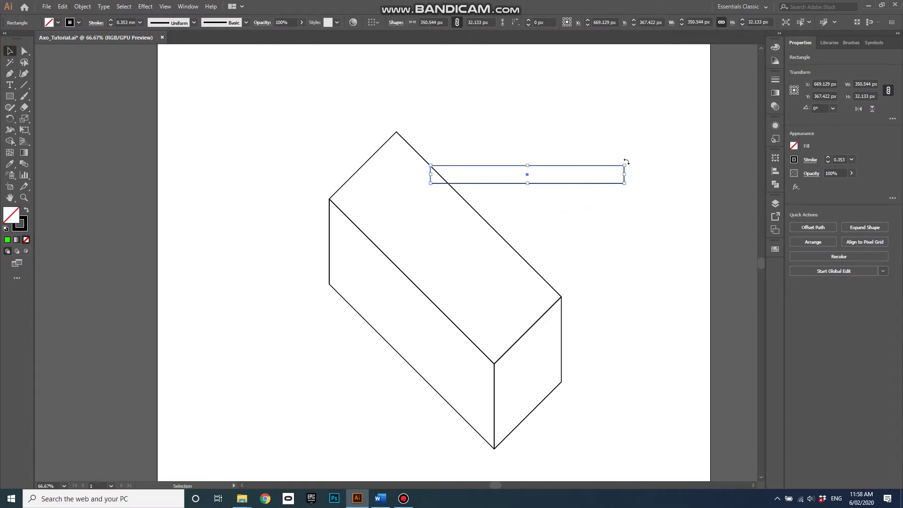
pyautogui.moveTo(626, 161); pyautogui.dragTo(607, 235)
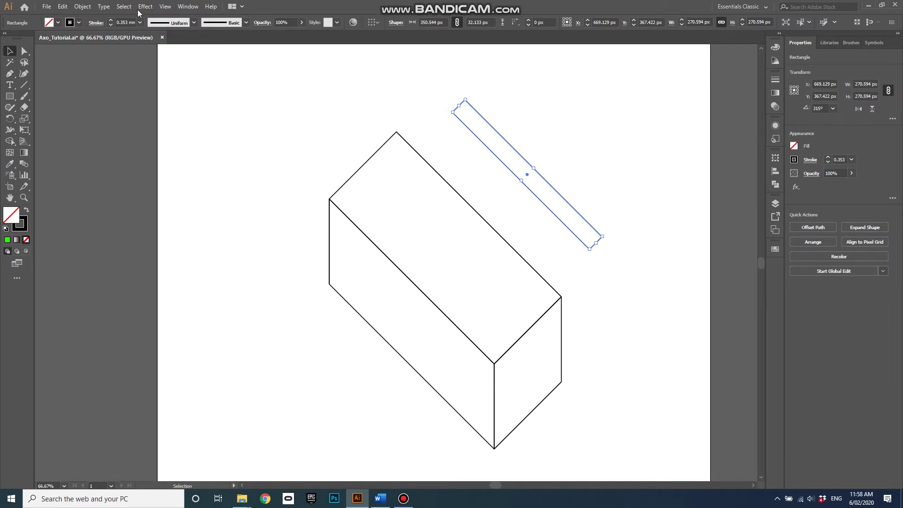
# Drag the slanted strip by its top anchor closer to the box's top edge, to X 656.337 px
pyautogui.click(165, 7)
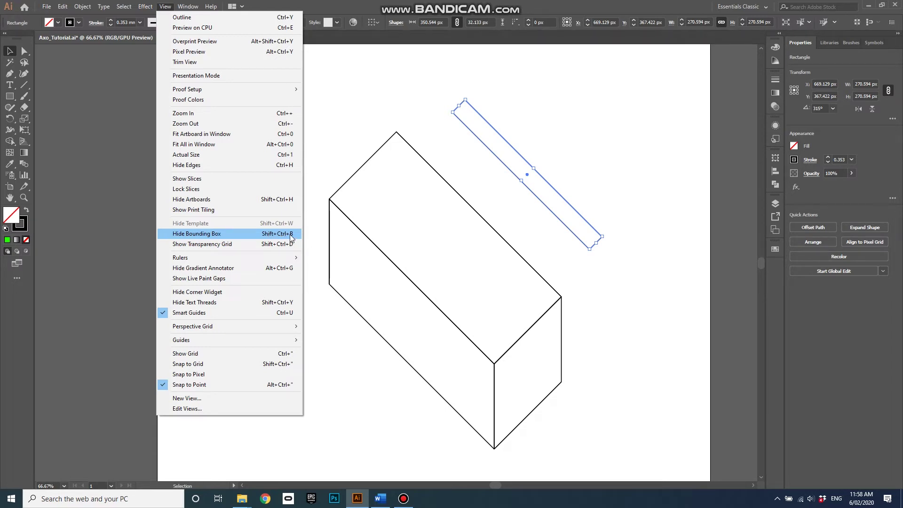
pyautogui.click(327, 152)
pyautogui.click(465, 128)
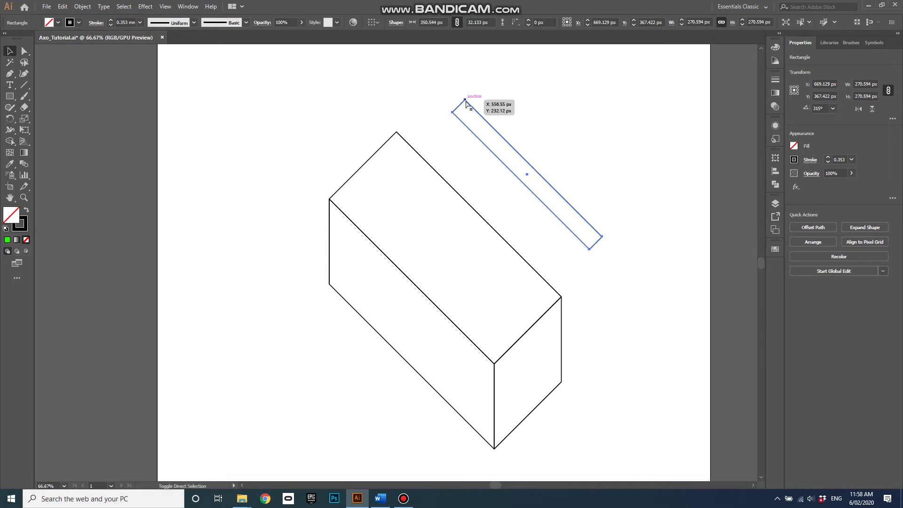
pyautogui.press('ctrl')
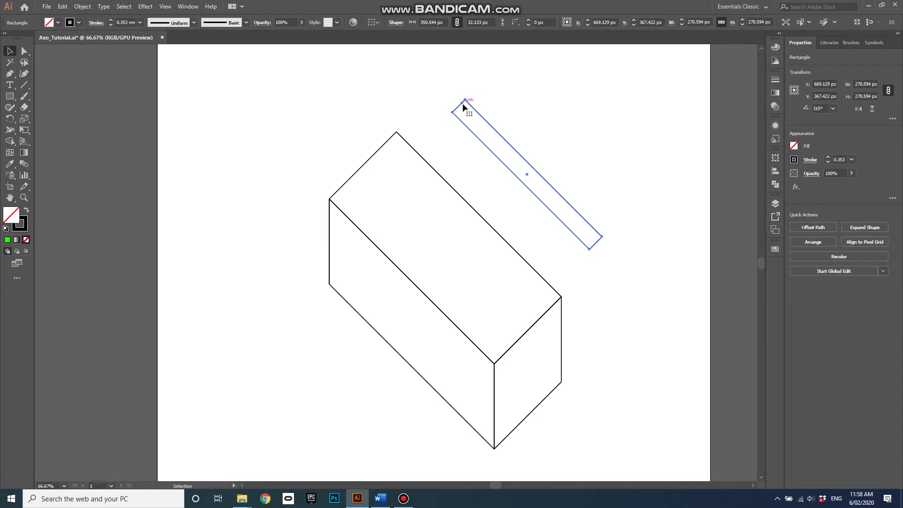
pyautogui.moveTo(465, 101); pyautogui.dragTo(457, 139)
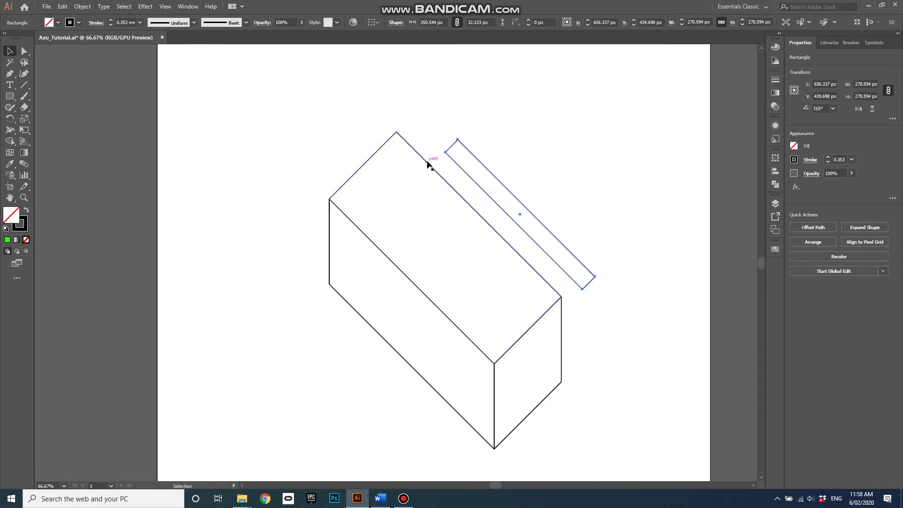
# Add an anchor point on the box's top edge with the Add Anchor Point tool
pyautogui.click(10, 73)
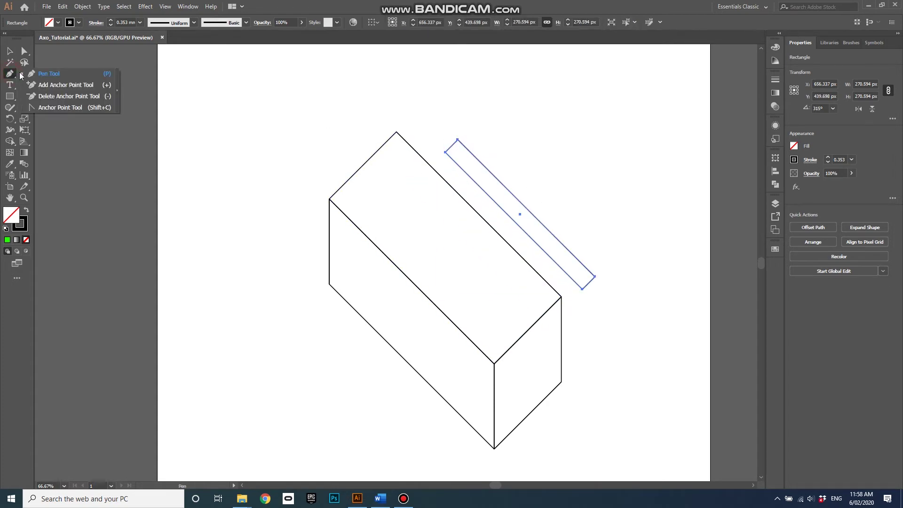
pyautogui.click(55, 86)
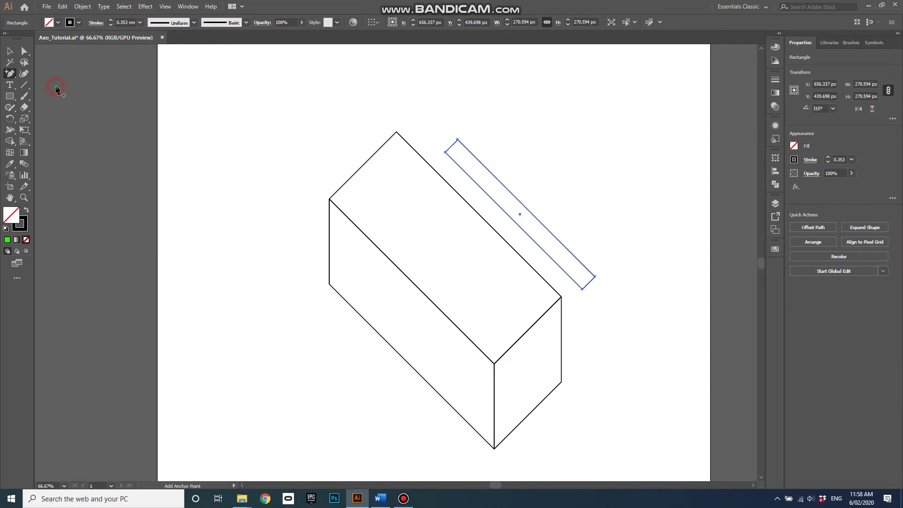
pyautogui.click(427, 162)
# Snap the strip's corner onto that edge so it sits flush at X 600.905, Y 481.125 px
pyautogui.click(10, 51)
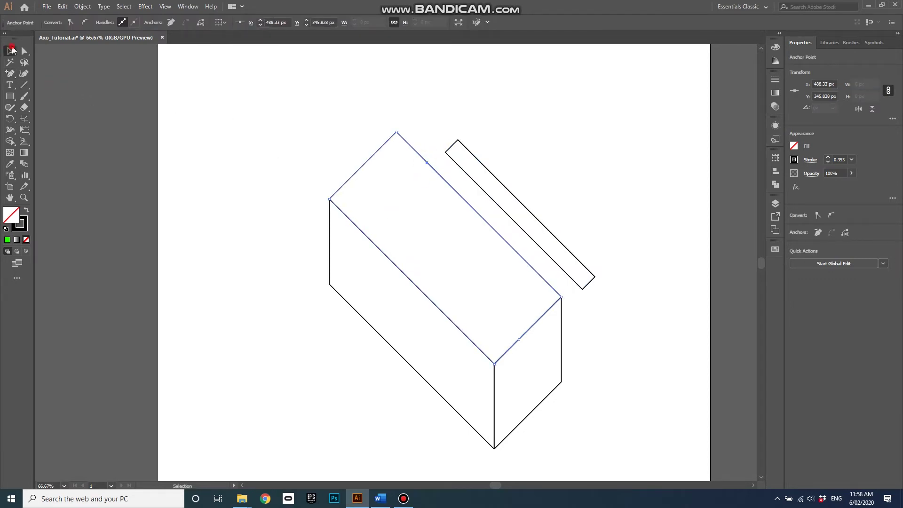
pyautogui.moveTo(458, 141); pyautogui.dragTo(402, 149)
pyautogui.scroll(3, 417, 157)
pyautogui.click(408, 132)
pyautogui.click(403, 163)
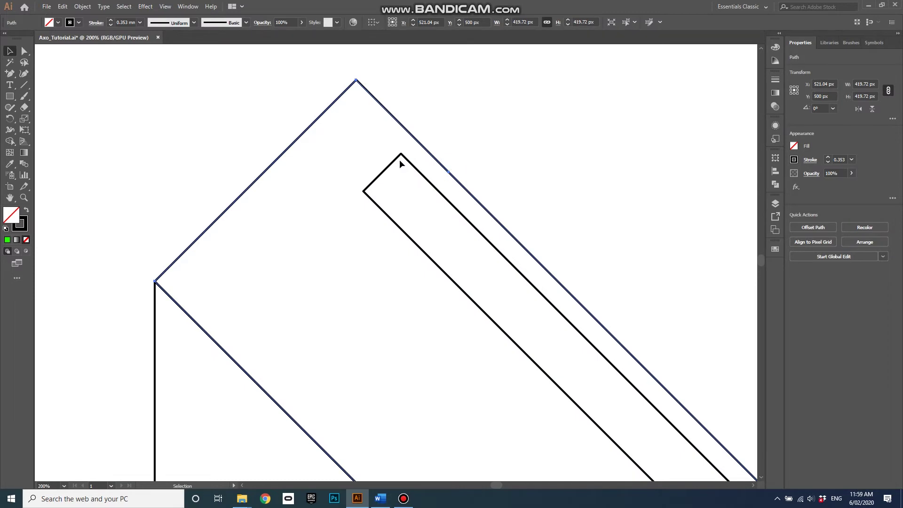
pyautogui.moveTo(403, 159); pyautogui.dragTo(449, 174)
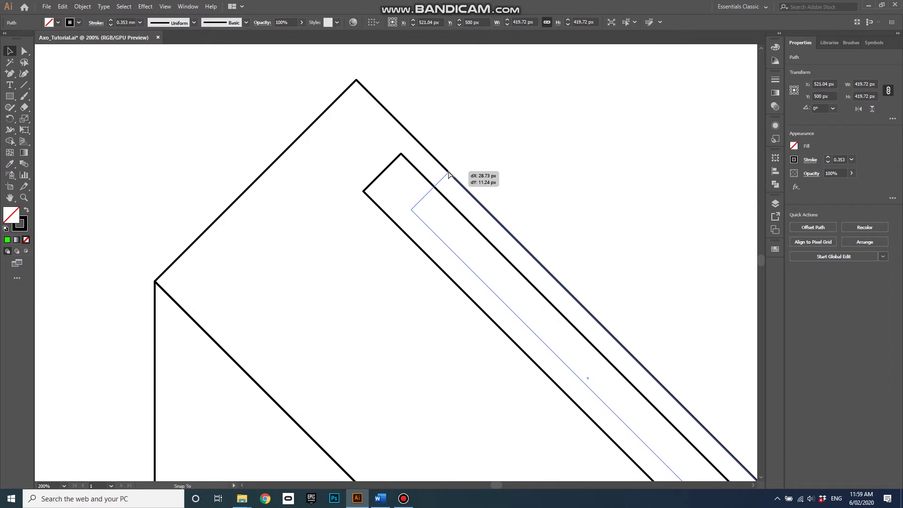
pyautogui.moveTo(449, 174); pyautogui.dragTo(450, 174)
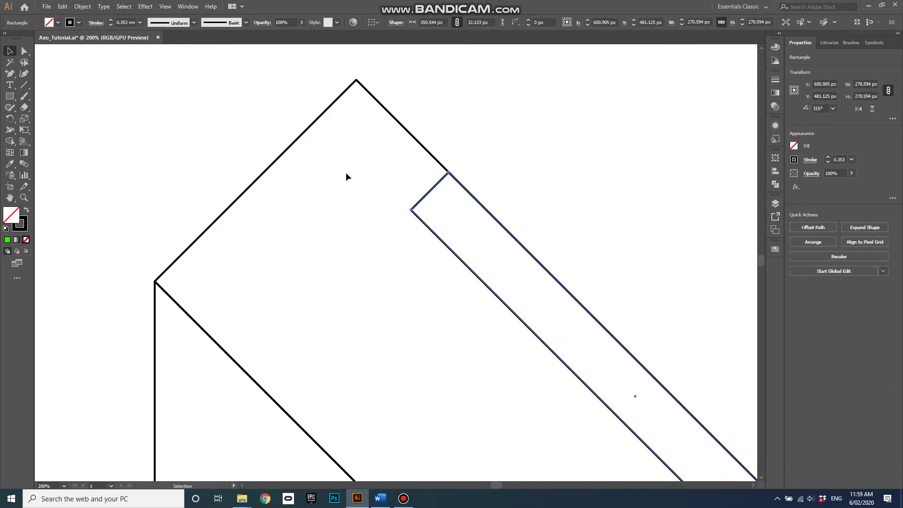
pyautogui.scroll(-3, 342, 170)
pyautogui.scroll(1, 548, 358)
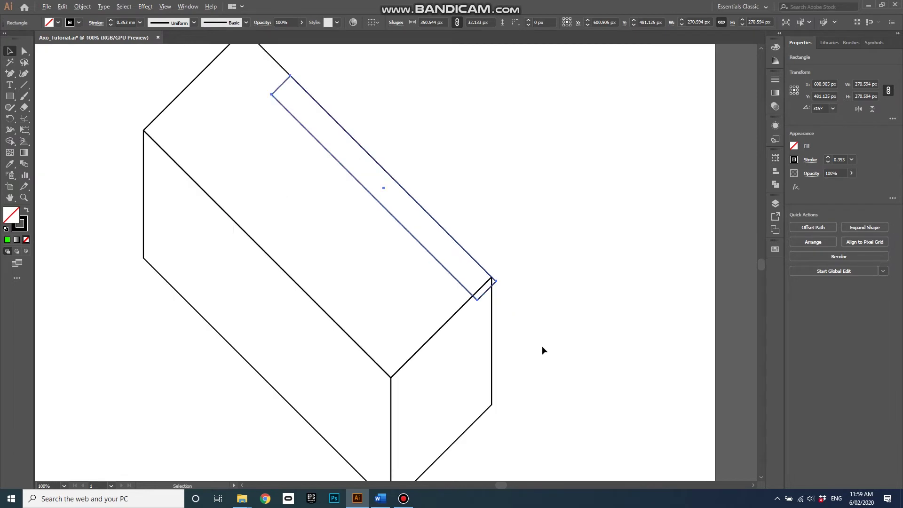
# Try stretching the corner anchors, then undo the accidental reshape of the box
pyautogui.click(24, 51)
pyautogui.moveTo(522, 318); pyautogui.dragTo(443, 256)
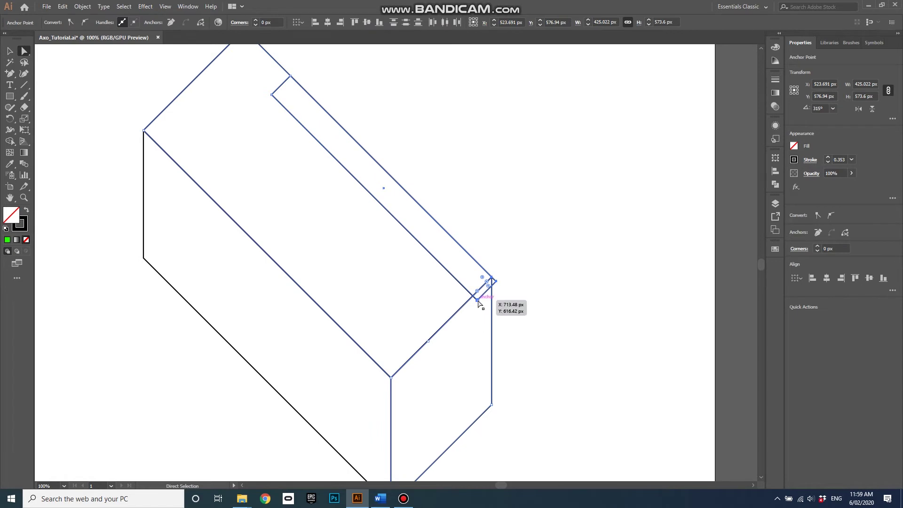
pyautogui.click(569, 294)
pyautogui.moveTo(479, 304); pyautogui.dragTo(585, 332)
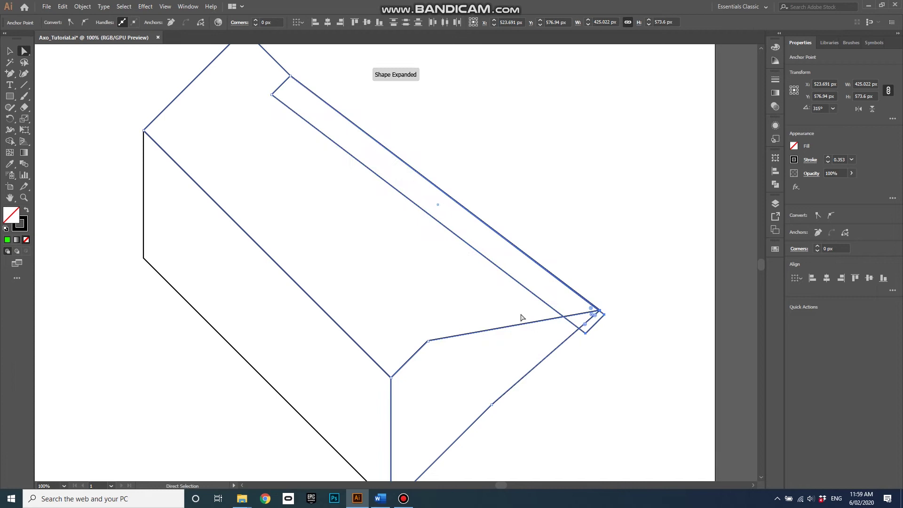
pyautogui.hotkey('ctrl', 'z')
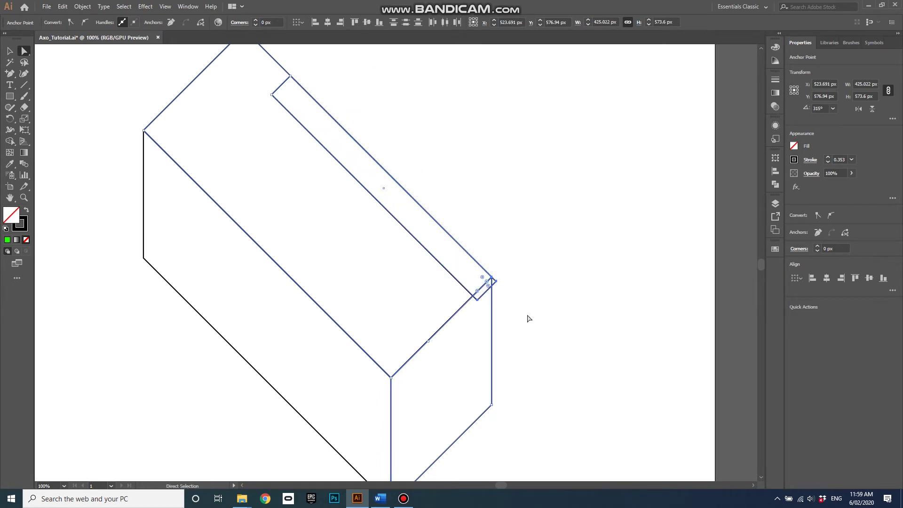
pyautogui.click(517, 288)
# Extend the strip's lower end past the box's right corner and drag a copy upward
pyautogui.click(496, 282)
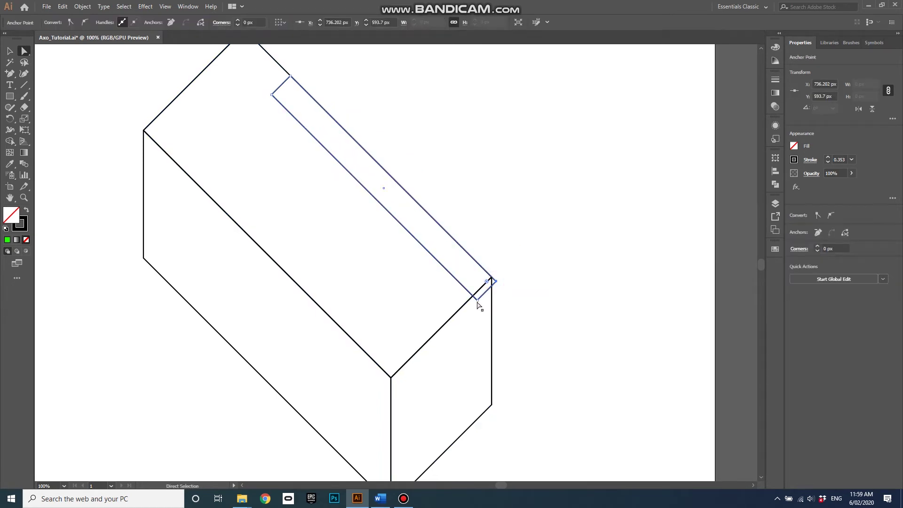
pyautogui.click(477, 300)
pyautogui.moveTo(477, 299); pyautogui.dragTo(555, 378)
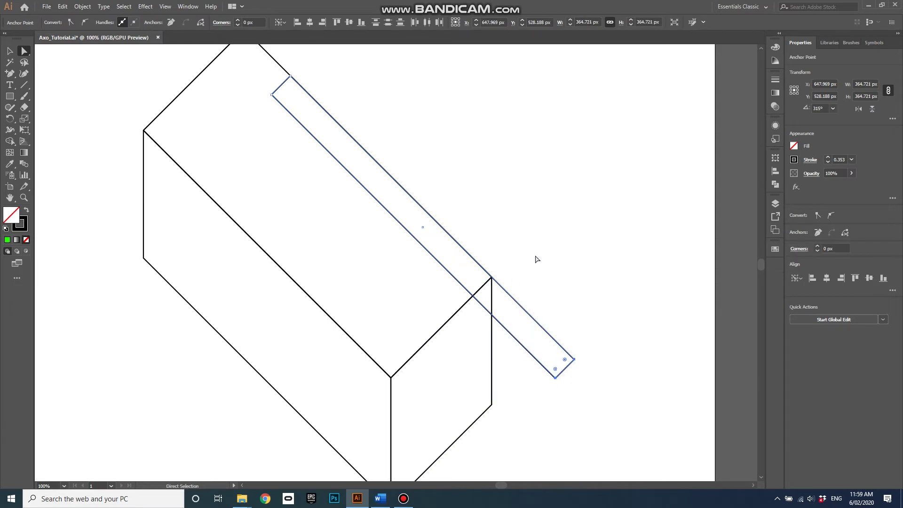
pyautogui.scroll(-1, 504, 241)
pyautogui.scroll(-1, 614, 312)
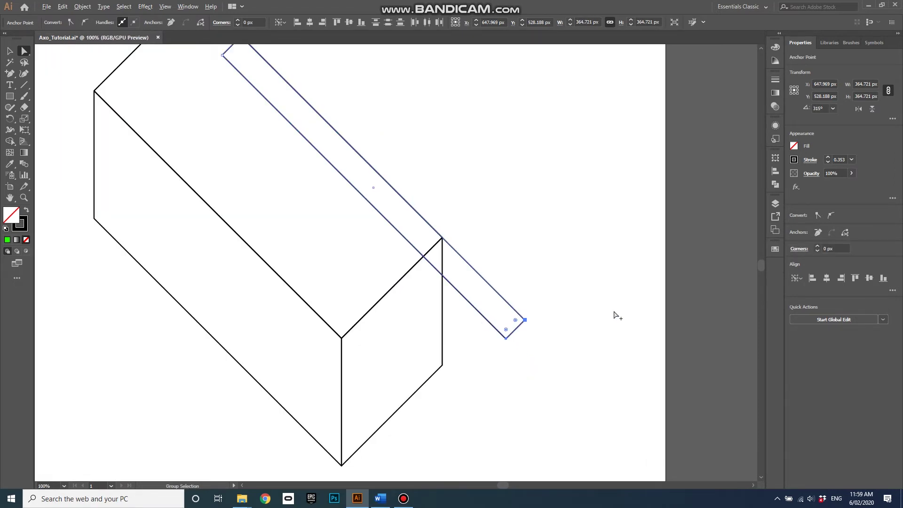
pyautogui.scroll(1, 614, 314)
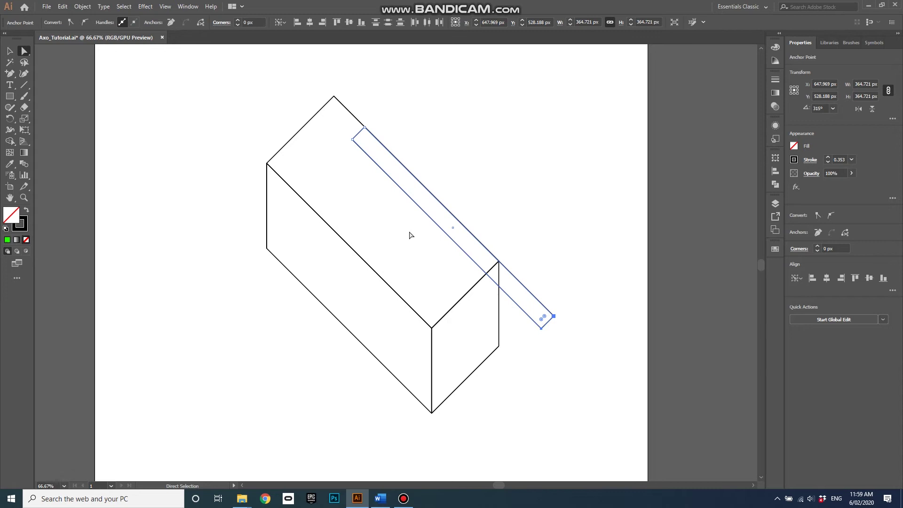
pyautogui.scroll(2, 485, 250)
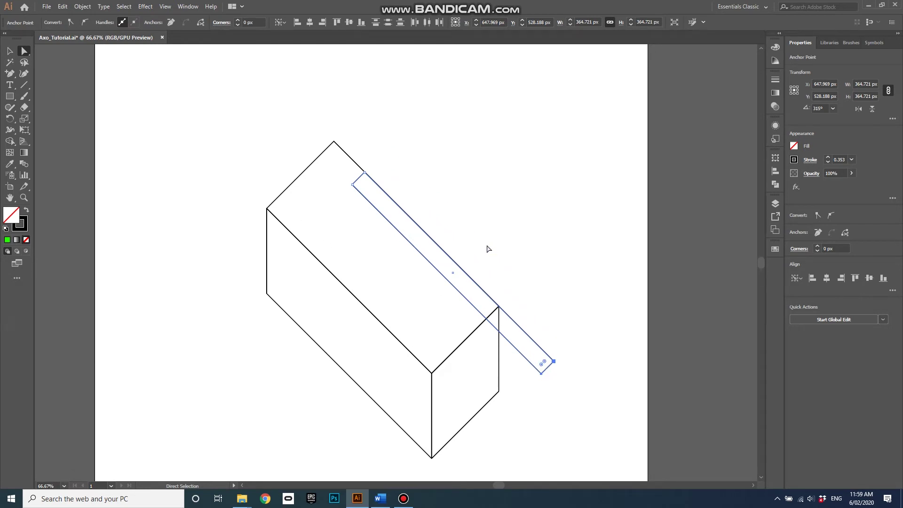
pyautogui.click(10, 51)
pyautogui.moveTo(385, 195); pyautogui.dragTo(391, 35)
# Position the strip copy straight above the box at Y 290.14 px
pyautogui.hotkey('ctrl', '-')
pyautogui.hotkey('ctrl', '-')
pyautogui.hotkey('ctrl', '-')
pyautogui.hotkey('ctrl', '-')
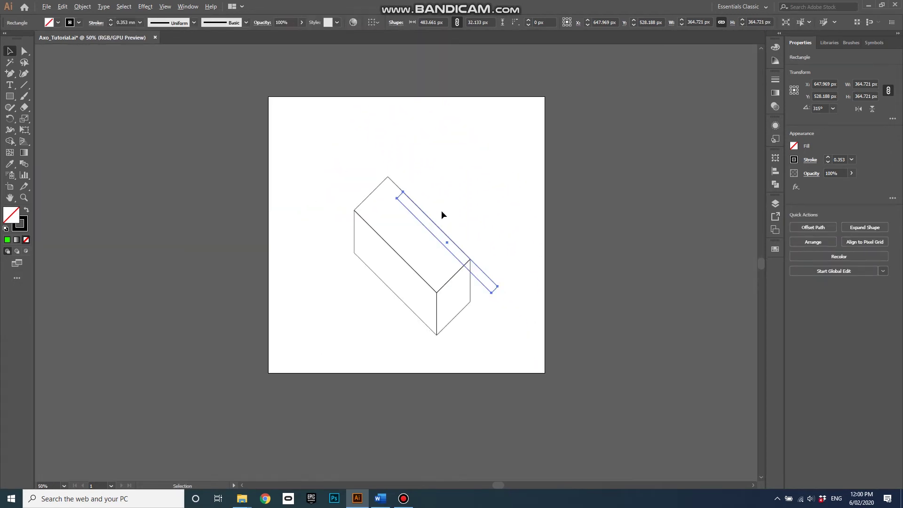
pyautogui.click(437, 217)
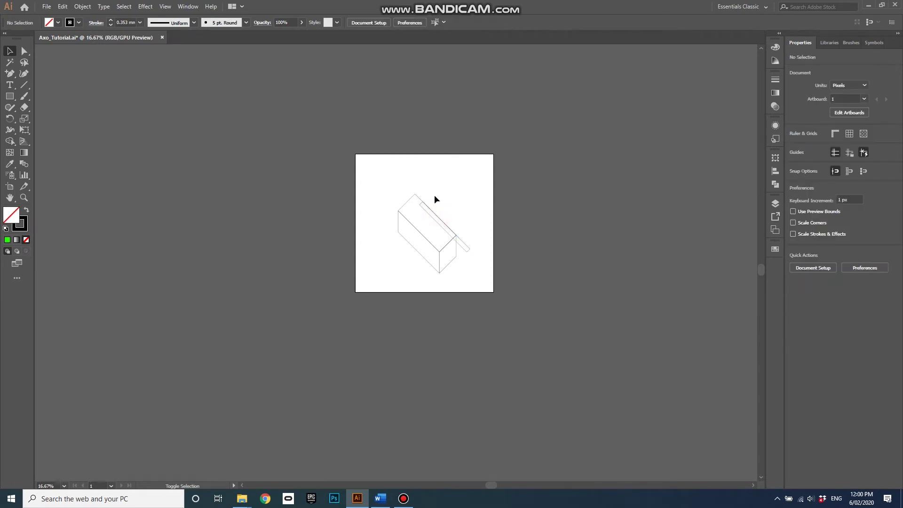
pyautogui.moveTo(437, 215); pyautogui.dragTo(439, 184)
pyautogui.hotkey('ctrl', '+')
pyautogui.hotkey('ctrl', '+')
pyautogui.hotkey('ctrl', '+')
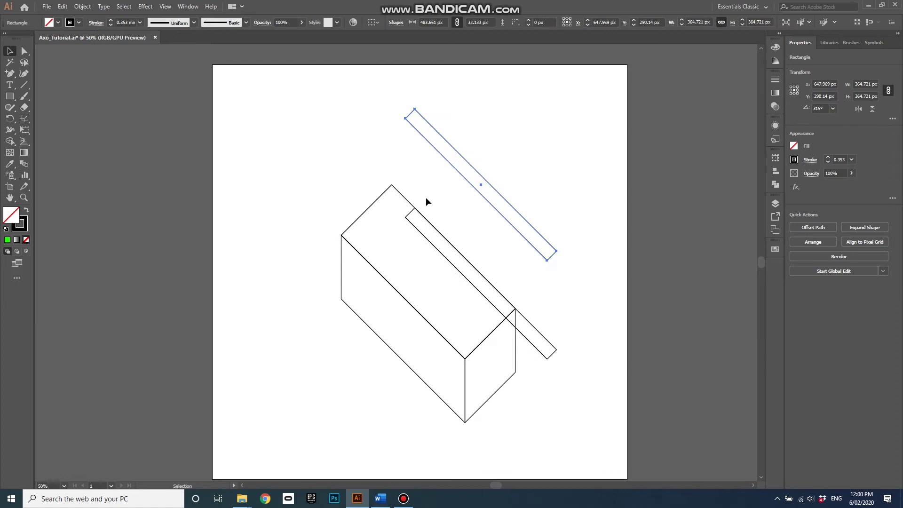
pyautogui.scroll(1, 418, 178)
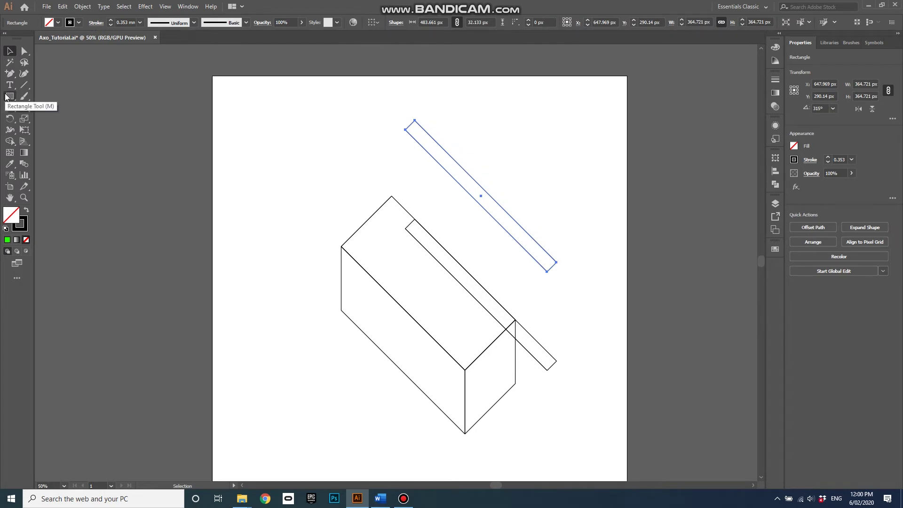
# Draw three 238.048 px vertical edges from the raised strip's corners down to the lower strip
pyautogui.click(24, 86)
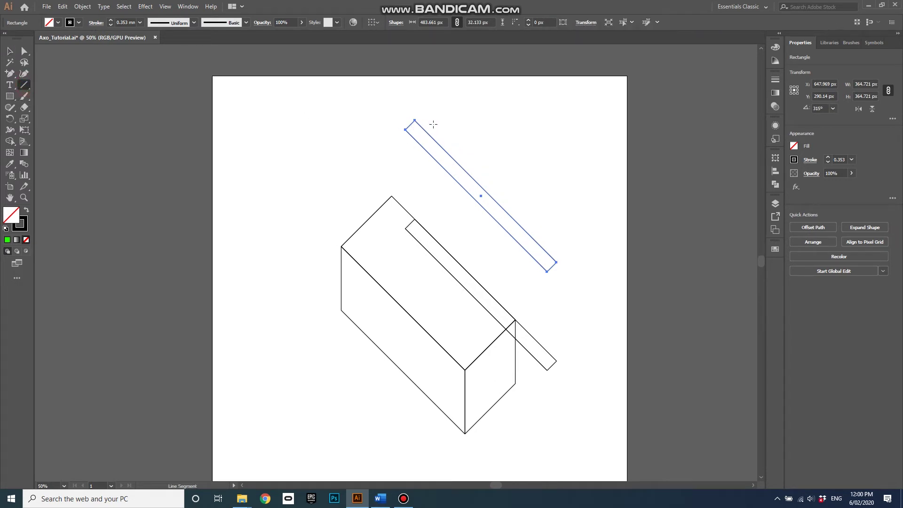
pyautogui.click(405, 129)
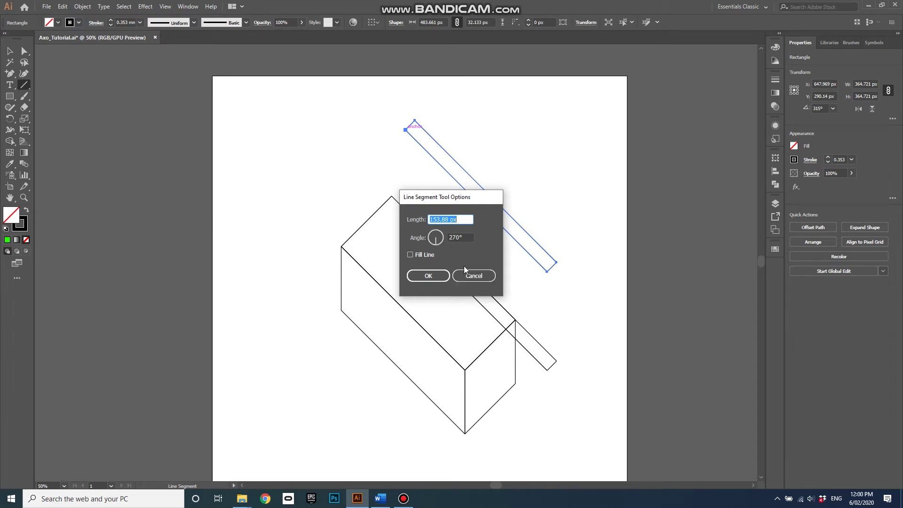
pyautogui.click(482, 278)
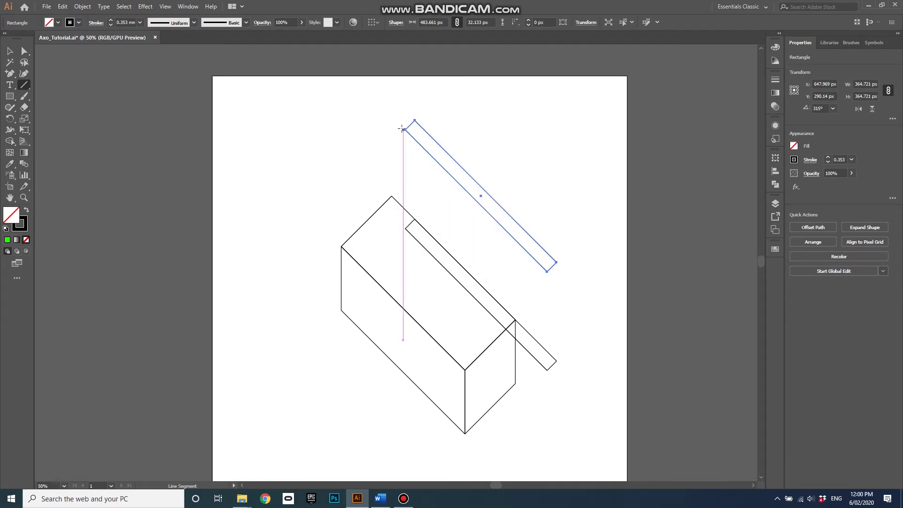
pyautogui.moveTo(405, 129); pyautogui.dragTo(405, 228)
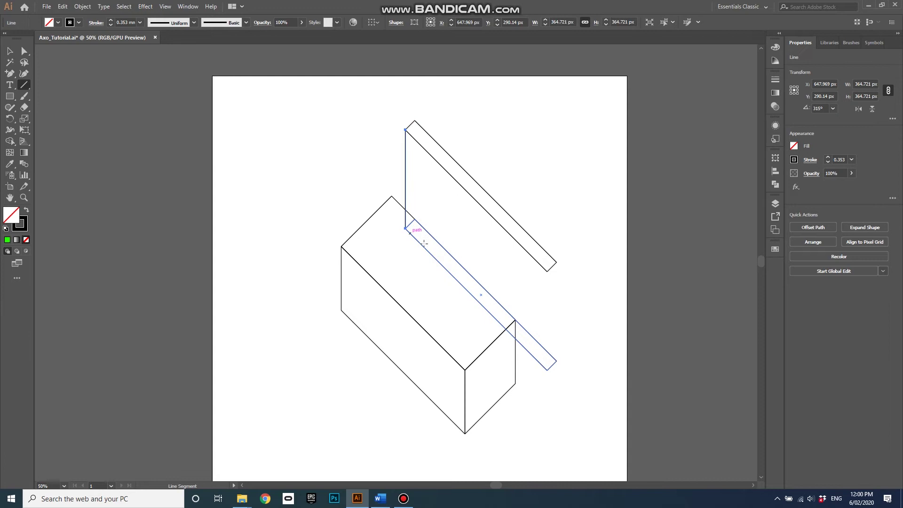
pyautogui.moveTo(546, 271); pyautogui.dragTo(547, 370)
pyautogui.moveTo(557, 263); pyautogui.dragTo(556, 361)
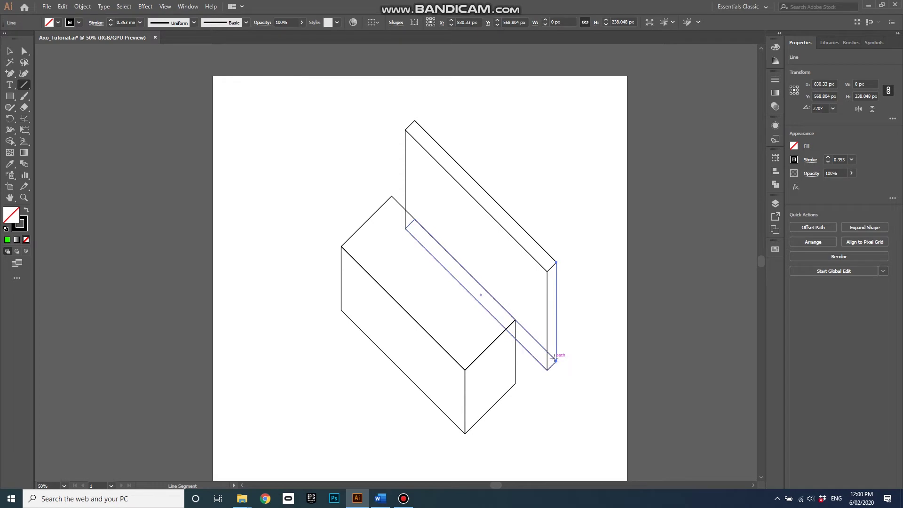
pyautogui.click(9, 96)
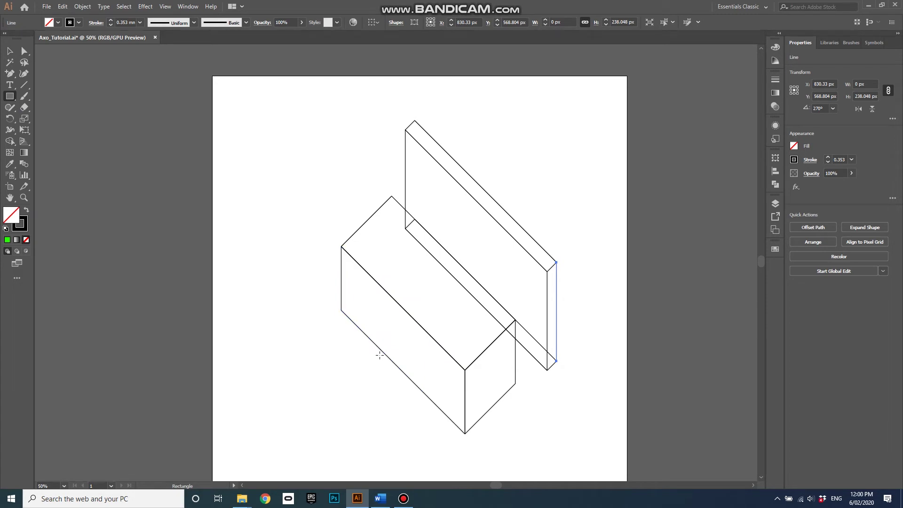
# Draw a narrow rectangle below the block's left side and rotate it to 315° about its corner
pyautogui.scroll(1, 393, 368)
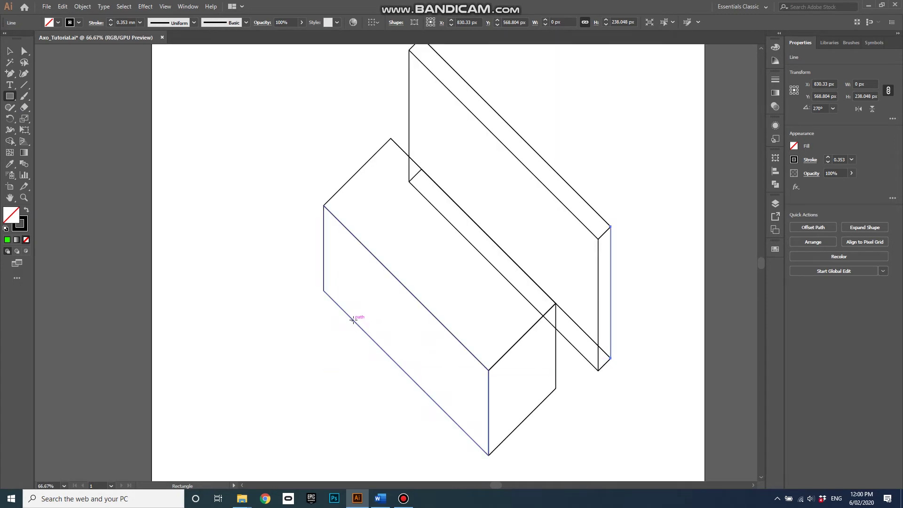
pyautogui.moveTo(353, 320); pyautogui.dragTo(389, 449)
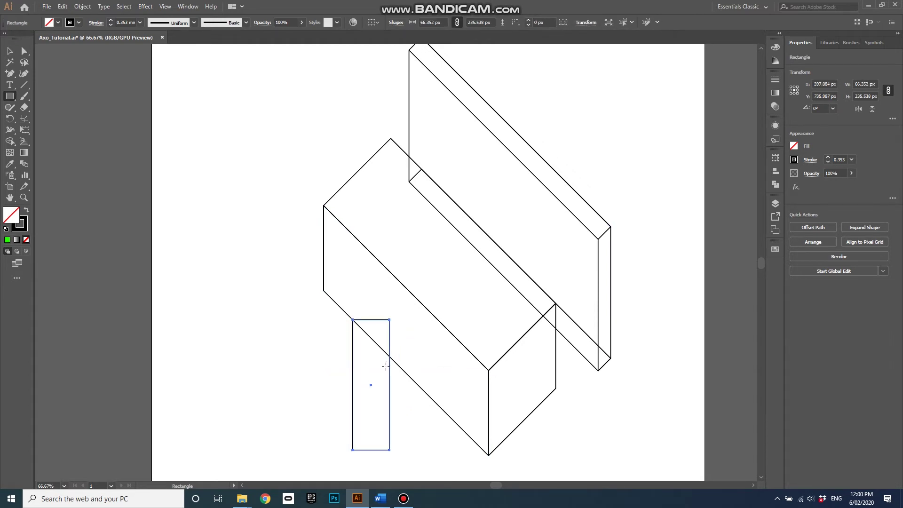
pyautogui.press('r')
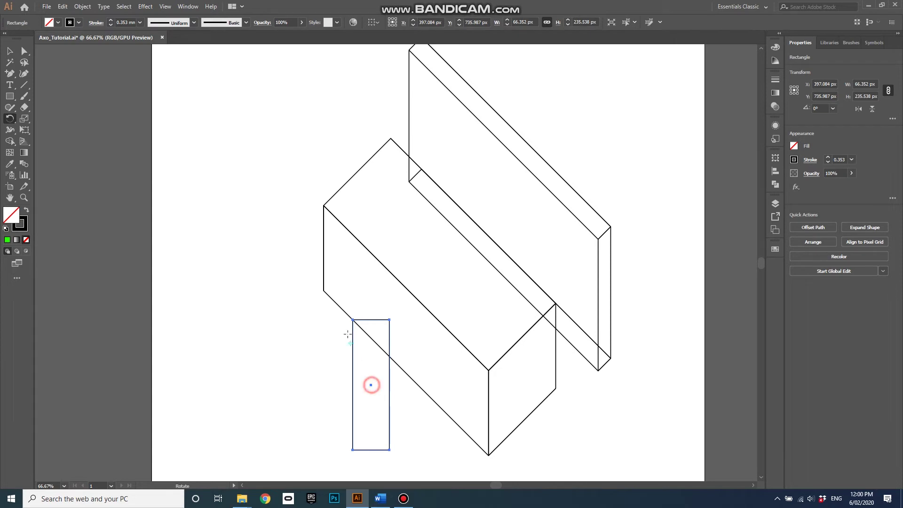
pyautogui.click(353, 320)
pyautogui.moveTo(390, 436); pyautogui.dragTo(281, 431)
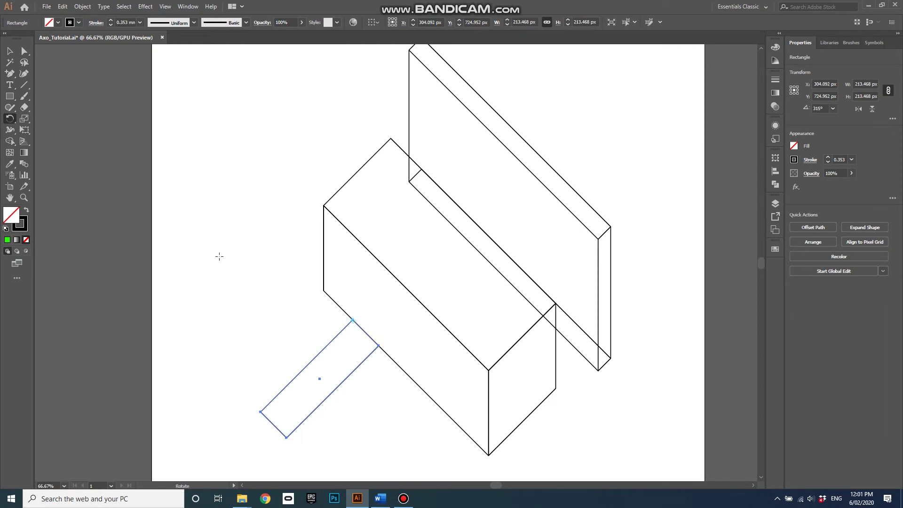
# Duplicate the rotated rectangle about 70 px straight up
pyautogui.click(10, 51)
pyautogui.moveTo(335, 338); pyautogui.dragTo(336, 286)
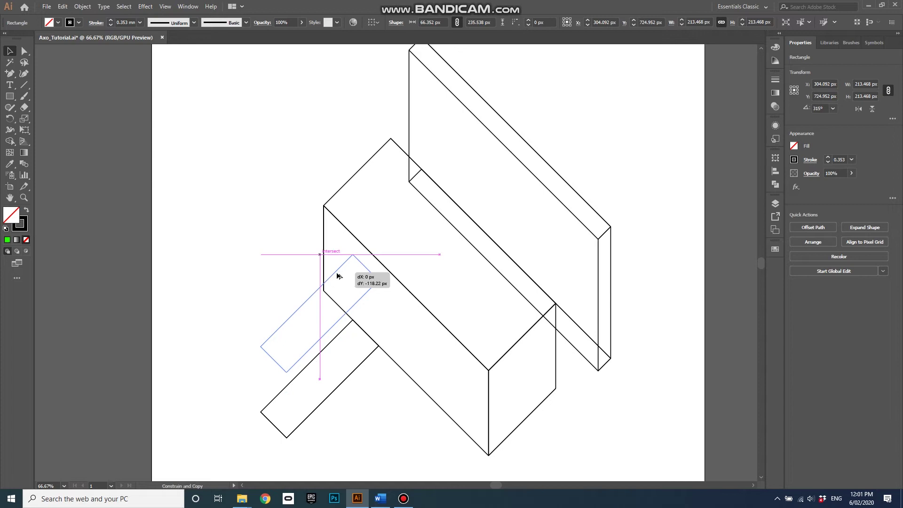
pyautogui.moveTo(337, 276); pyautogui.dragTo(336, 299)
# Join the small rectangle and its raised copy with two 70.583 px vertical edges
pyautogui.click(24, 85)
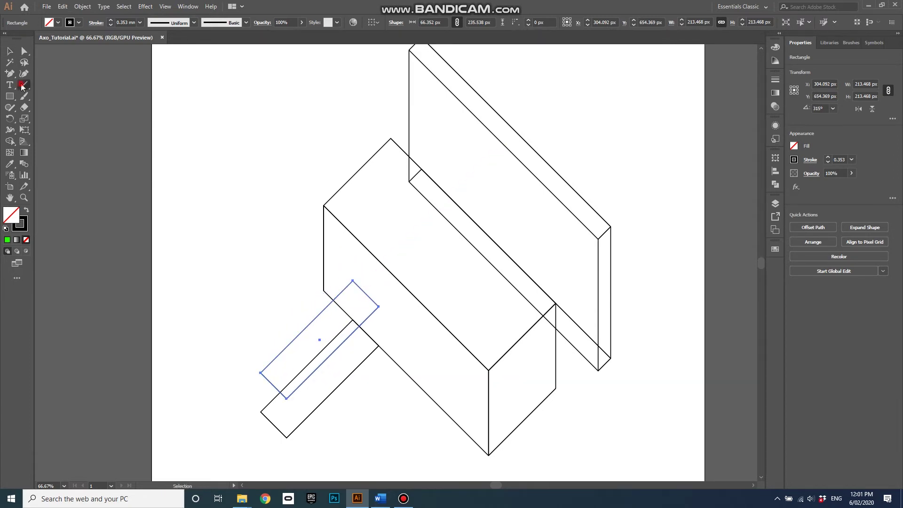
pyautogui.click(260, 373)
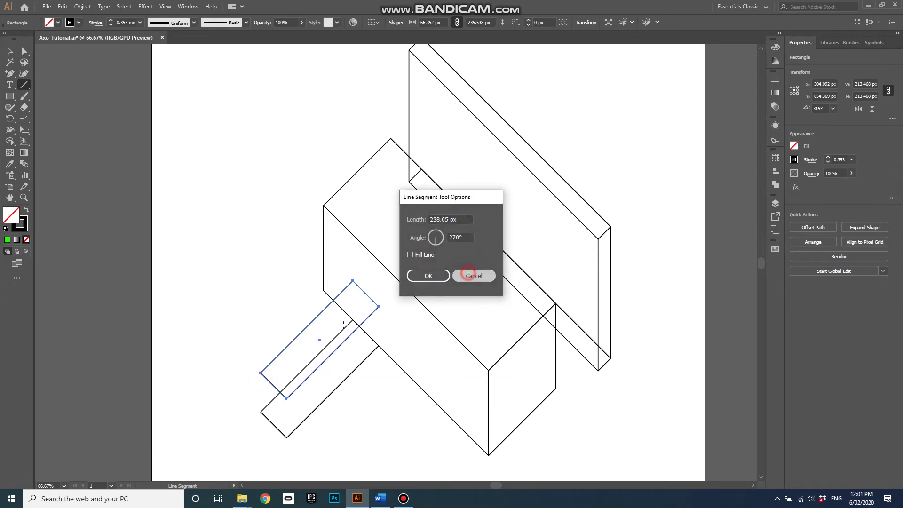
pyautogui.click(471, 277)
pyautogui.moveTo(260, 373); pyautogui.dragTo(286, 437)
pyautogui.moveTo(378, 307); pyautogui.dragTo(379, 345)
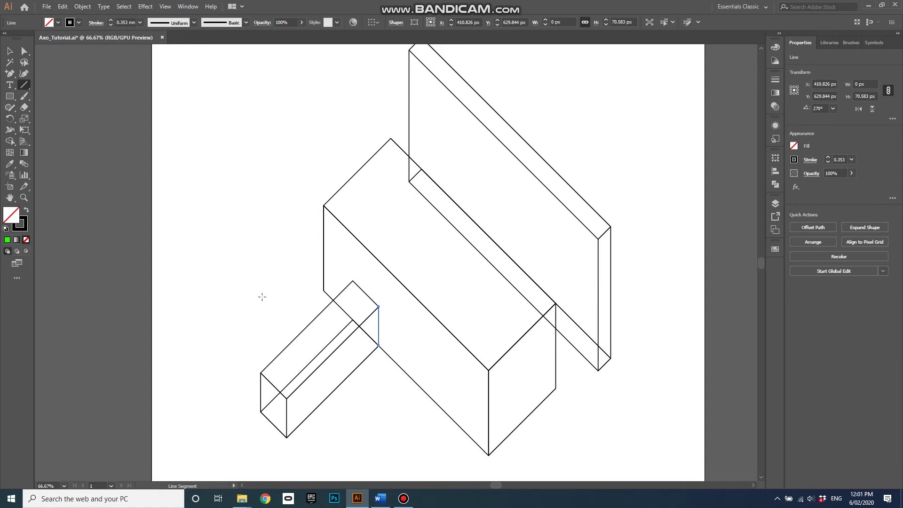
pyautogui.scroll(-2, 254, 289)
pyautogui.scroll(1, 246, 282)
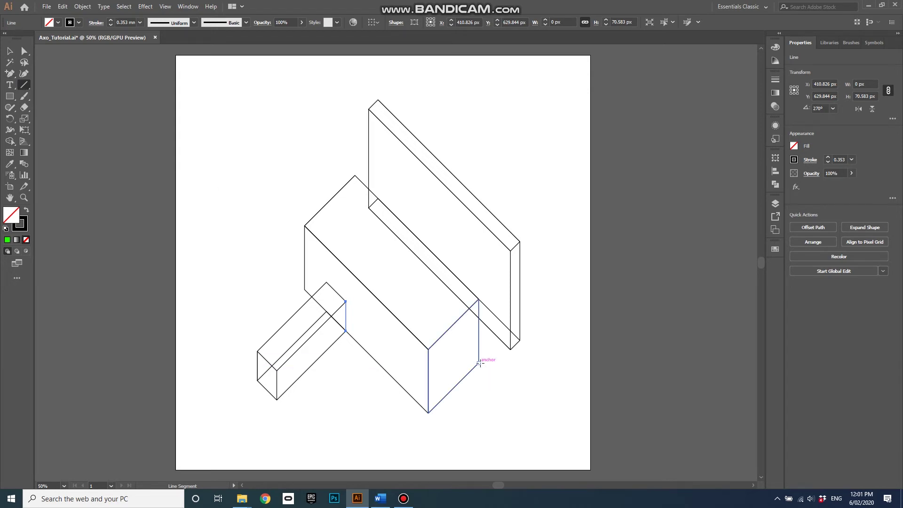
# Outline a 143.25 × 57.244 px diagonal strip at the block's lower right and select its lines
pyautogui.moveTo(480, 362)
pyautogui.mouseDown()
pyautogui.moveTo(544, 417)
pyautogui.moveTo(514, 445)
pyautogui.moveTo(450, 388)
pyautogui.moveTo(463, 390)
pyautogui.moveTo(478, 363)
pyautogui.mouseUp()
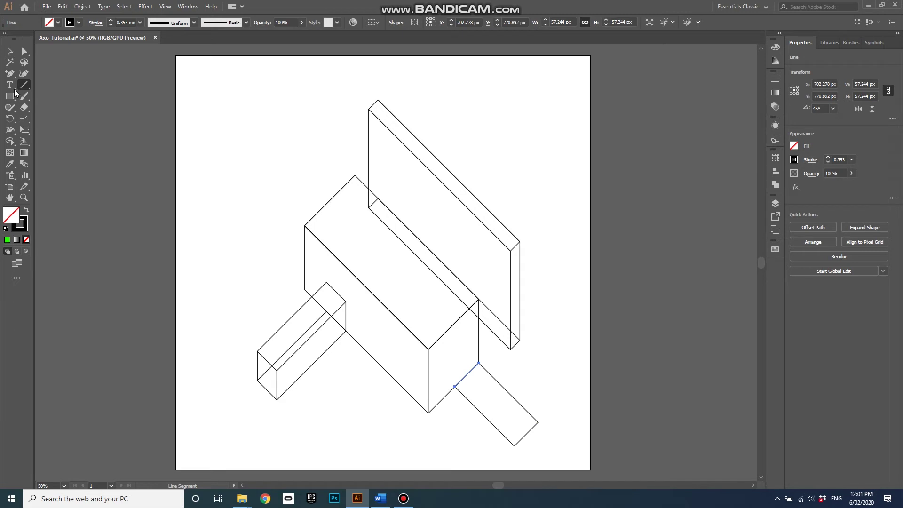
pyautogui.click(9, 51)
pyautogui.click(489, 376)
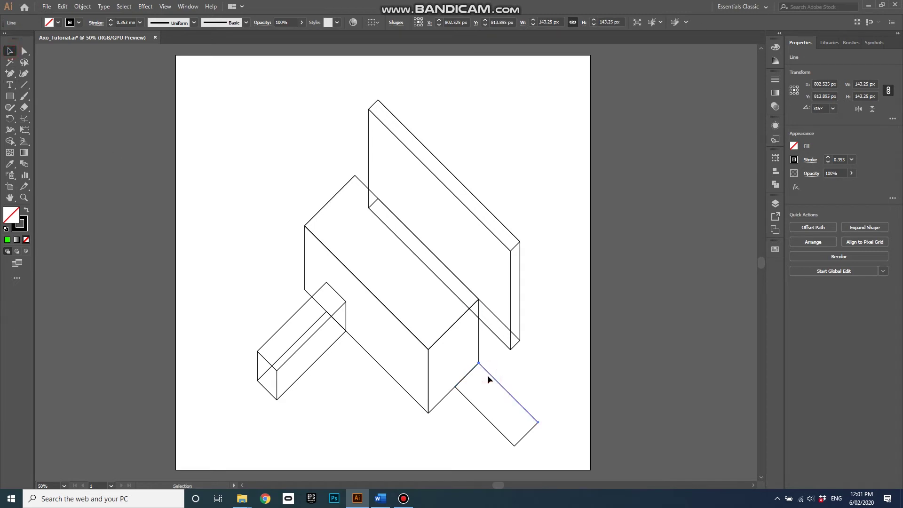
pyautogui.keyDown('shift'); pyautogui.click(467, 375); pyautogui.keyUp('shift')
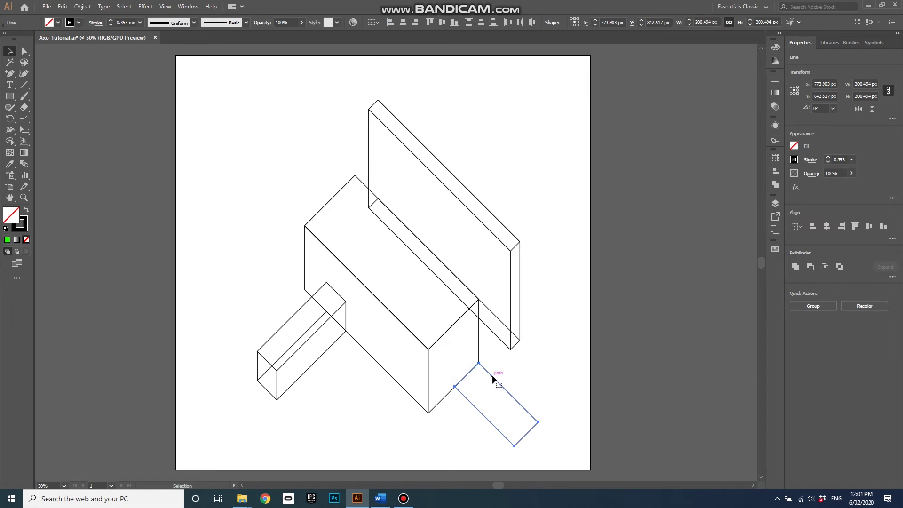
# Shift the selected strip lines right and join them into one closed path
pyautogui.moveTo(492, 374); pyautogui.dragTo(521, 374)
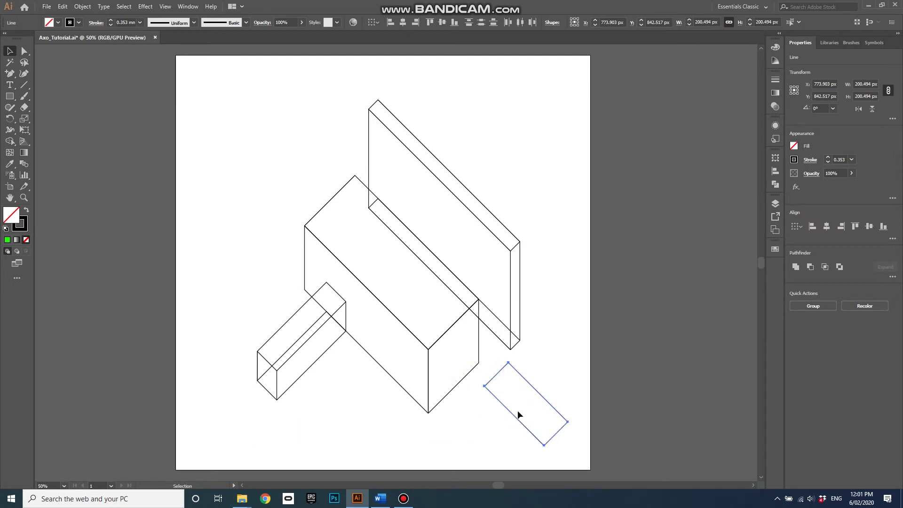
pyautogui.rightClick(484, 387)
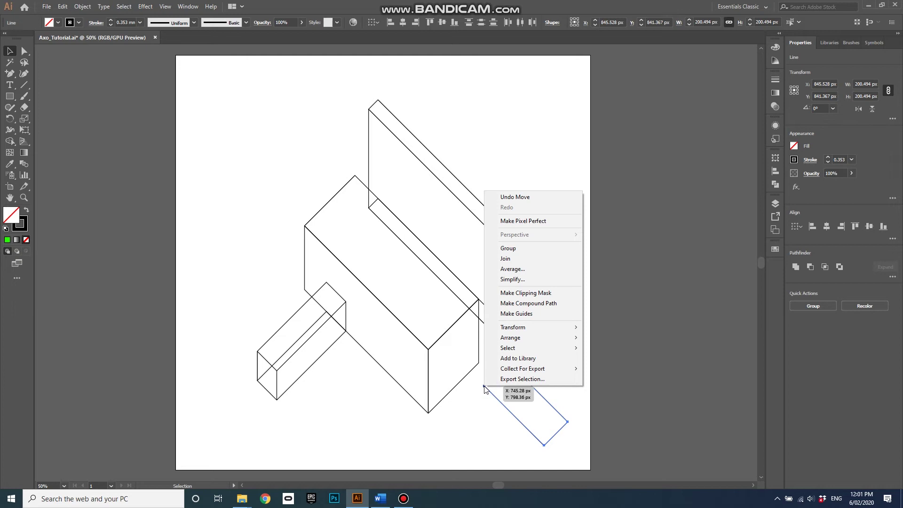
pyautogui.click(500, 258)
pyautogui.click(494, 369)
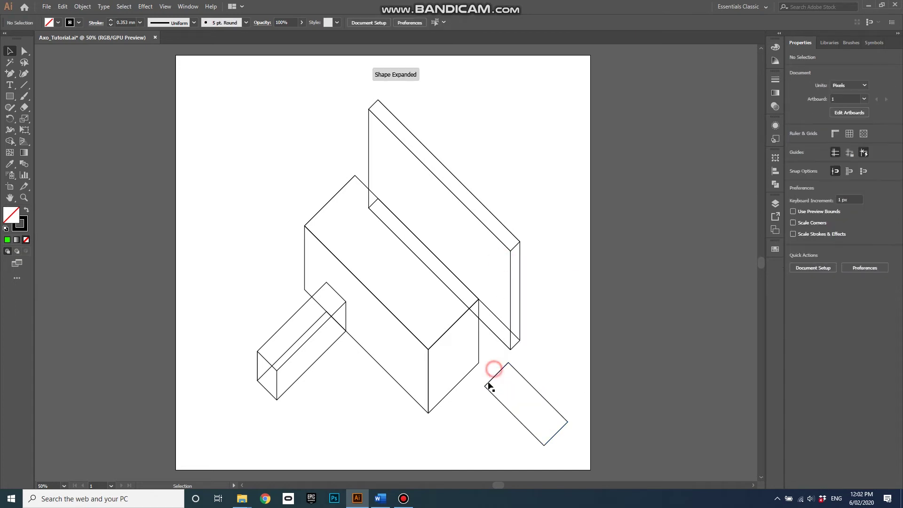
# Position the joined rectangle at Y 765.383 px by the block's lower-right corner, undoing trial anchor edits
pyautogui.moveTo(486, 386); pyautogui.dragTo(463, 402)
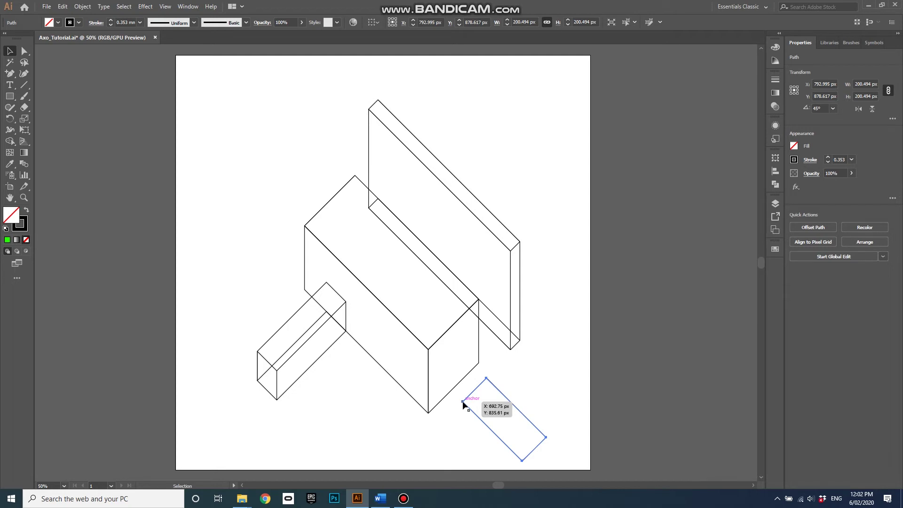
pyautogui.press('a')
pyautogui.moveTo(462, 402); pyautogui.dragTo(440, 371)
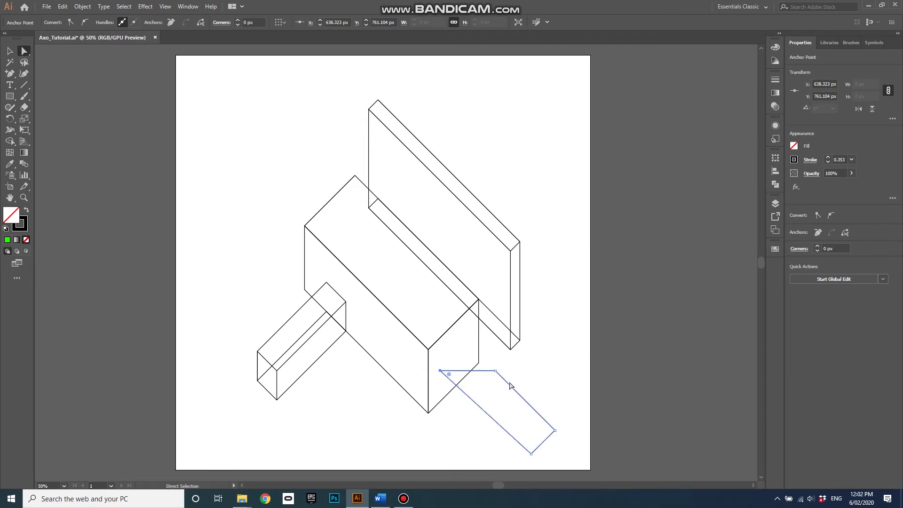
pyautogui.moveTo(496, 371); pyautogui.dragTo(522, 362)
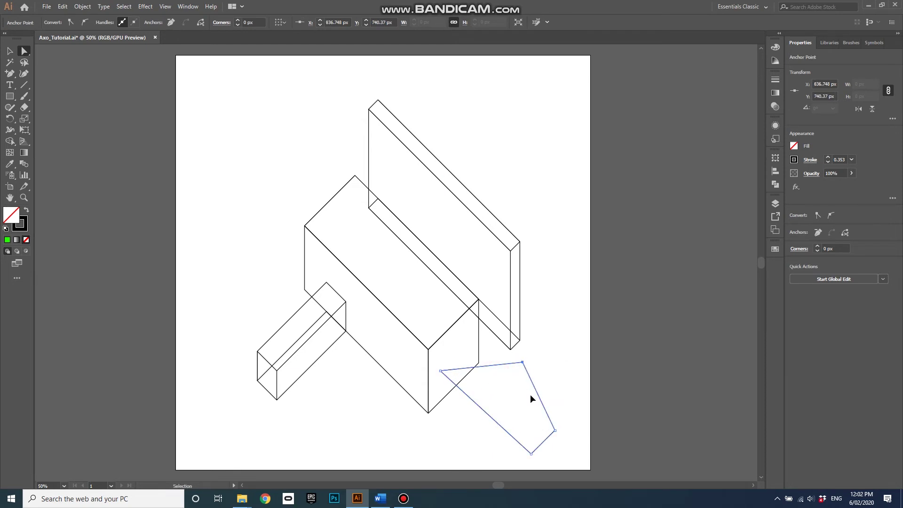
pyautogui.hotkey('ctrl', 'z')
pyautogui.hotkey('ctrl', 'z')
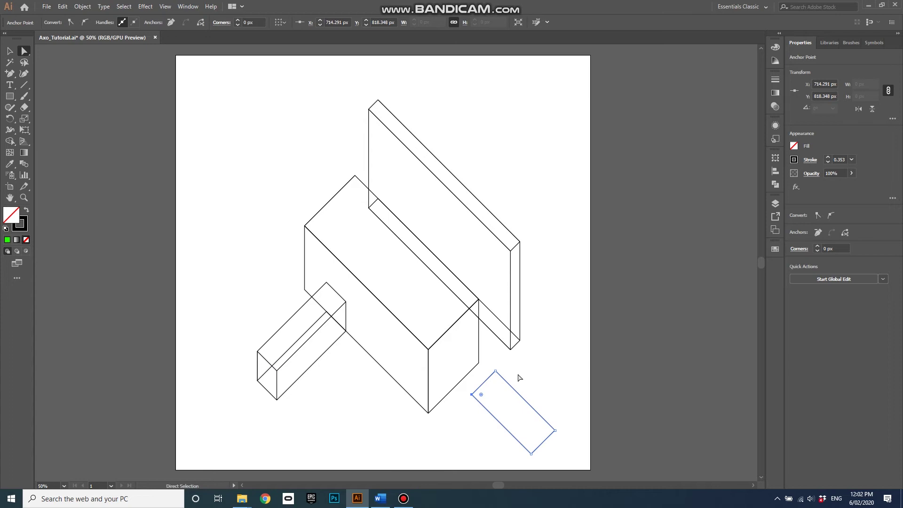
pyautogui.press('v')
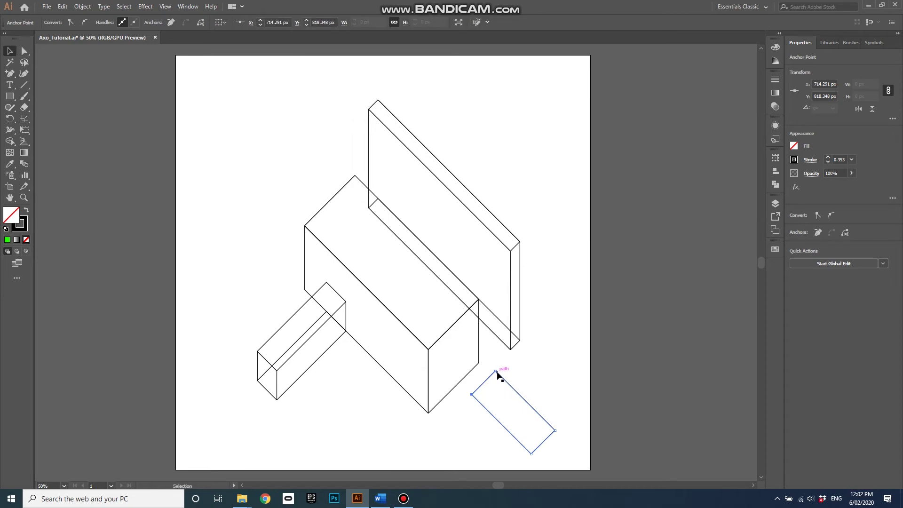
pyautogui.moveTo(495, 371); pyautogui.dragTo(488, 340)
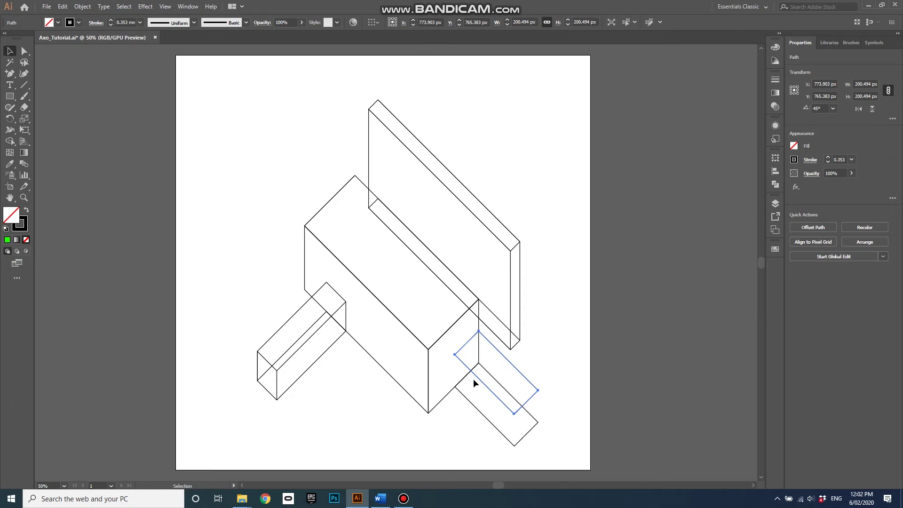
# Draw three 77.134 px vertical edges joining the raised strip to the lower one
pyautogui.press('l')
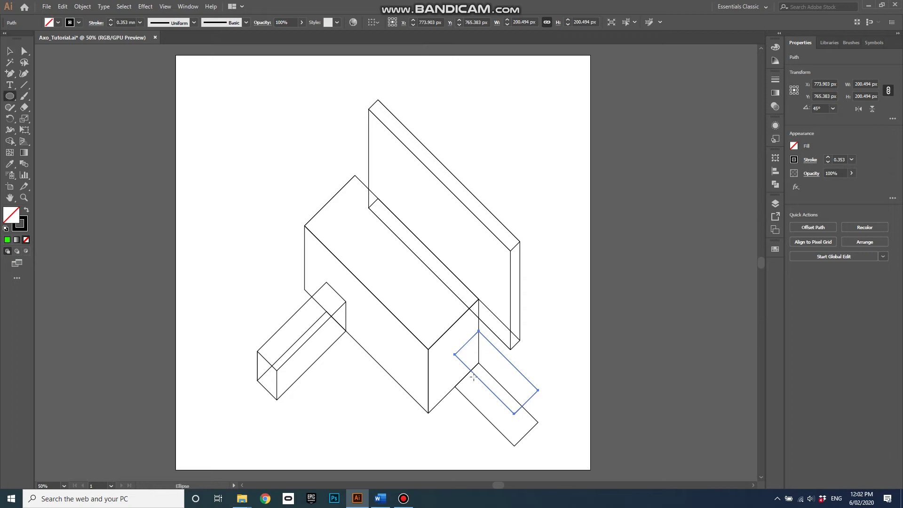
pyautogui.click(24, 85)
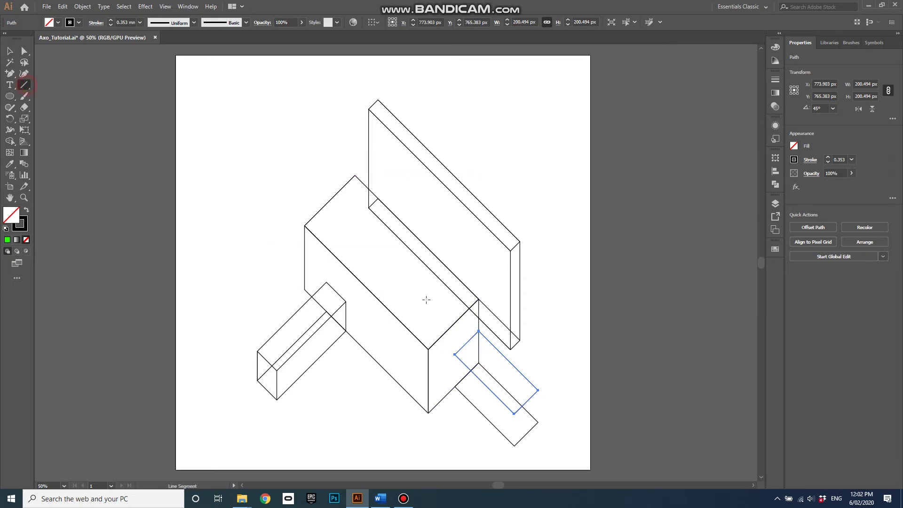
pyautogui.click(455, 354)
pyautogui.click(464, 277)
pyautogui.moveTo(455, 355); pyautogui.dragTo(455, 387)
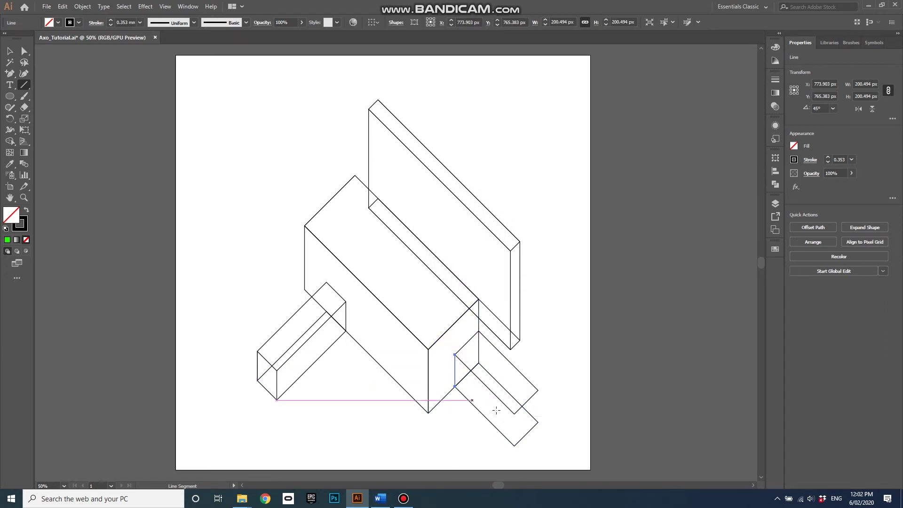
pyautogui.moveTo(514, 413); pyautogui.dragTo(514, 446)
pyautogui.moveTo(537, 391); pyautogui.dragTo(537, 422)
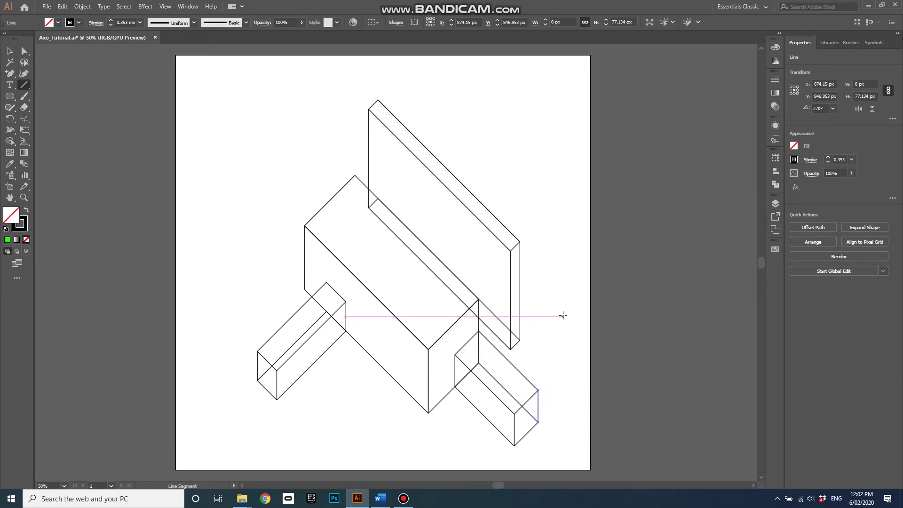
pyautogui.scroll(3, 521, 306)
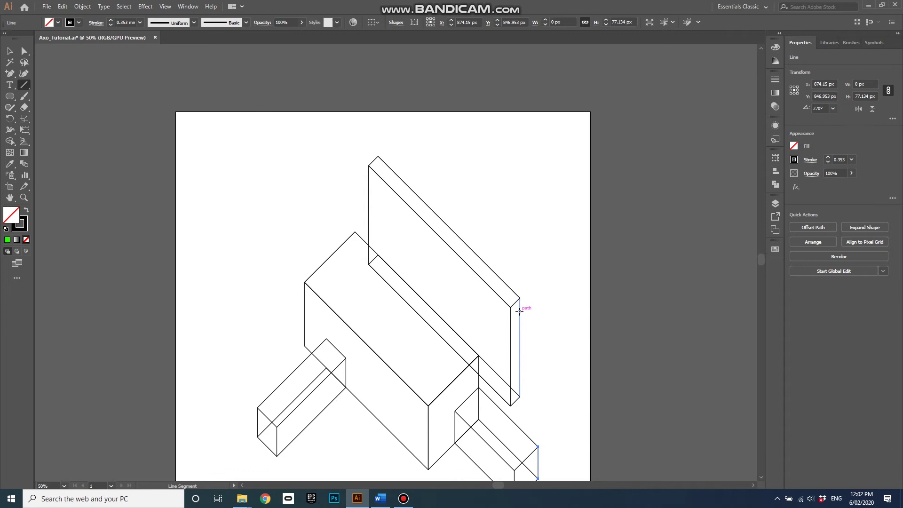
# Draw a small circle on the block's top face and copy it straight up
pyautogui.click(11, 99)
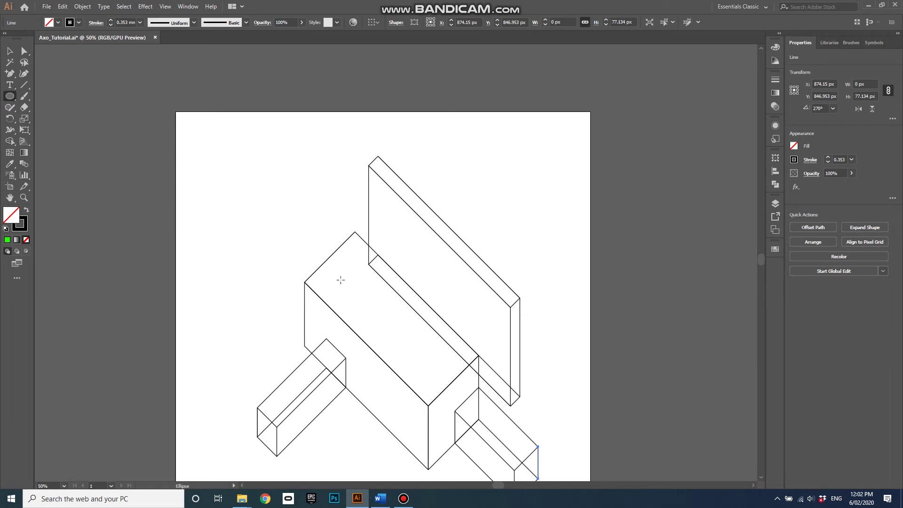
pyautogui.moveTo(342, 280); pyautogui.dragTo(351, 263)
pyautogui.scroll(1, 368, 296)
pyautogui.scroll(-1, 369, 296)
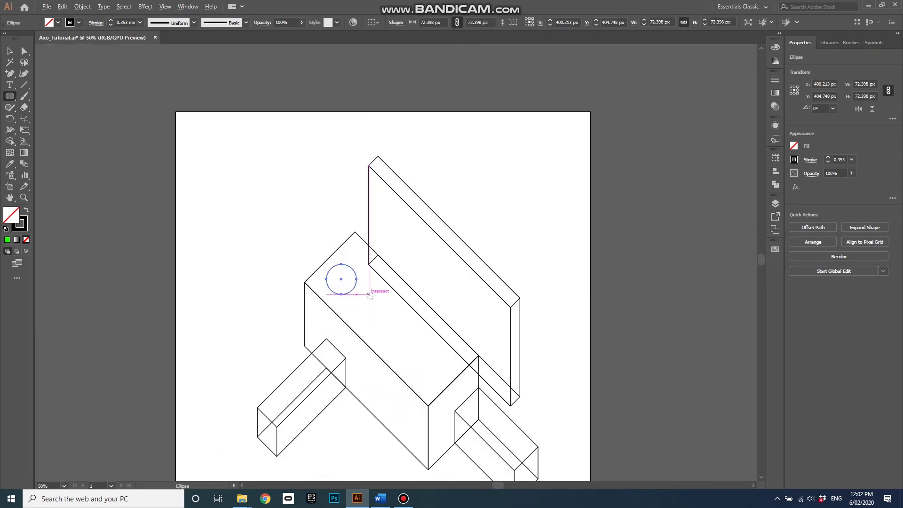
pyautogui.scroll(-2, 370, 296)
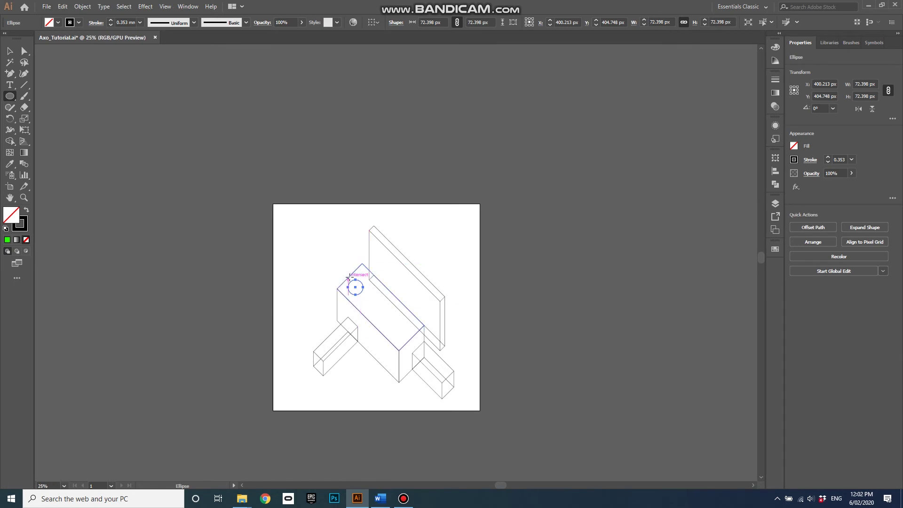
pyautogui.click(10, 50)
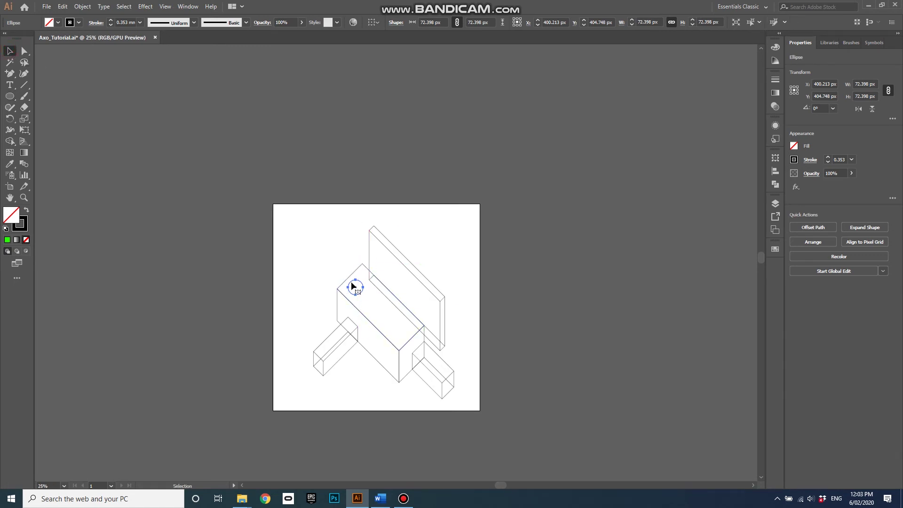
pyautogui.moveTo(361, 285); pyautogui.dragTo(361, 213)
pyautogui.keyDown('alt'); pyautogui.scroll(1, 368, 249); pyautogui.keyUp('alt')
# Join the two circles with 344.187 px vertical side lines to form the cylinder
pyautogui.click(24, 85)
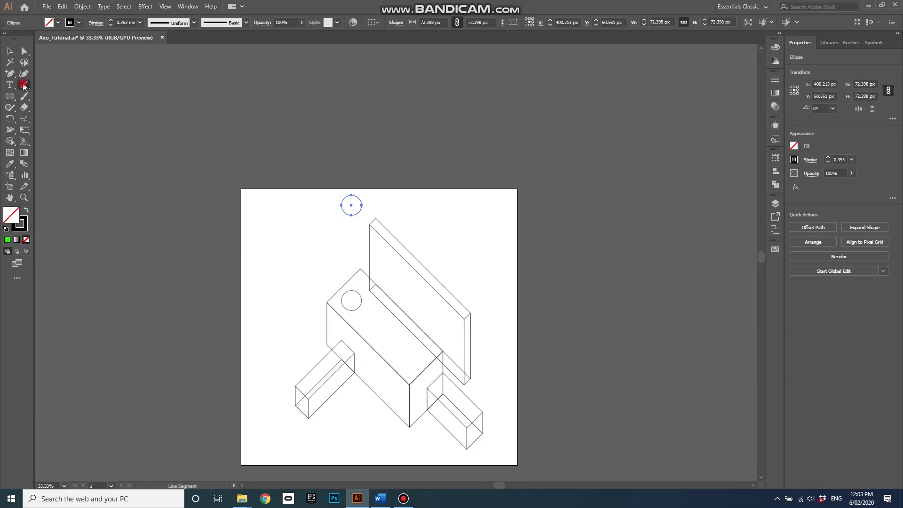
pyautogui.moveTo(342, 205); pyautogui.dragTo(341, 300)
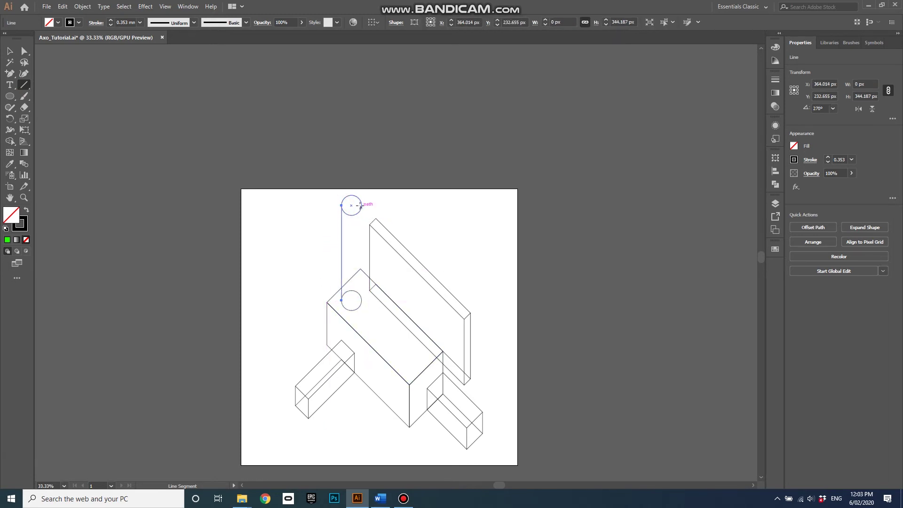
pyautogui.moveTo(361, 205); pyautogui.dragTo(361, 300)
pyautogui.click(9, 51)
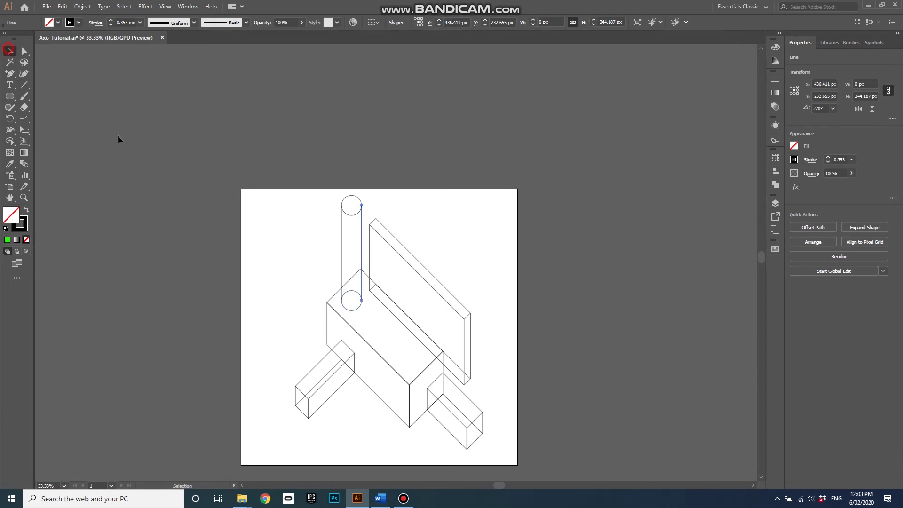
pyautogui.click(327, 254)
pyautogui.scroll(-1, 294, 238)
pyautogui.scroll(1, 375, 376)
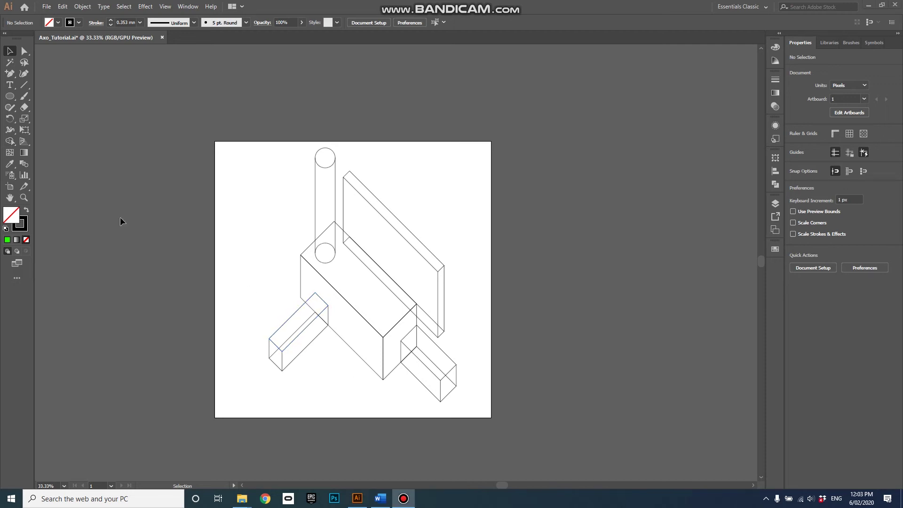
# Select all paths and merge the rear panel with the strip below using Shape Builder
pyautogui.click(239, 127)
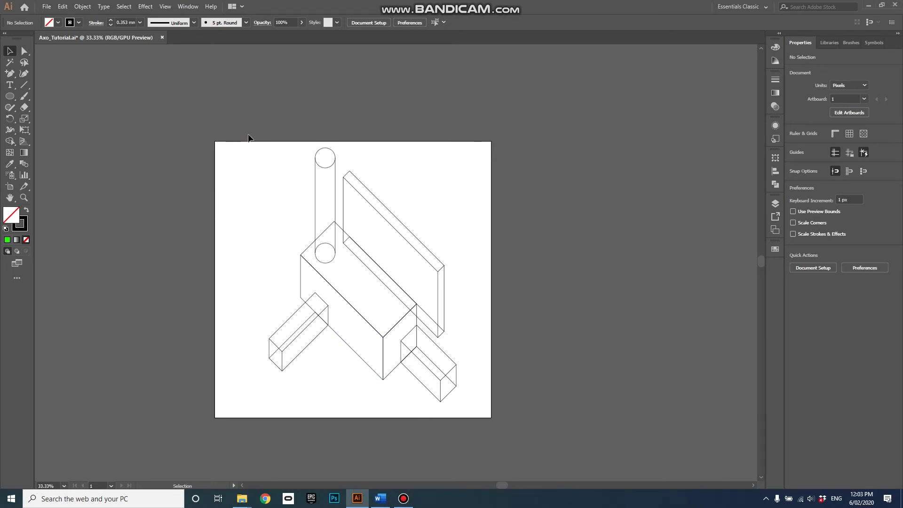
pyautogui.moveTo(249, 137)
pyautogui.mouseDown()
pyautogui.moveTo(313, 327)
pyautogui.moveTo(394, 389)
pyautogui.moveTo(471, 406)
pyautogui.mouseUp()
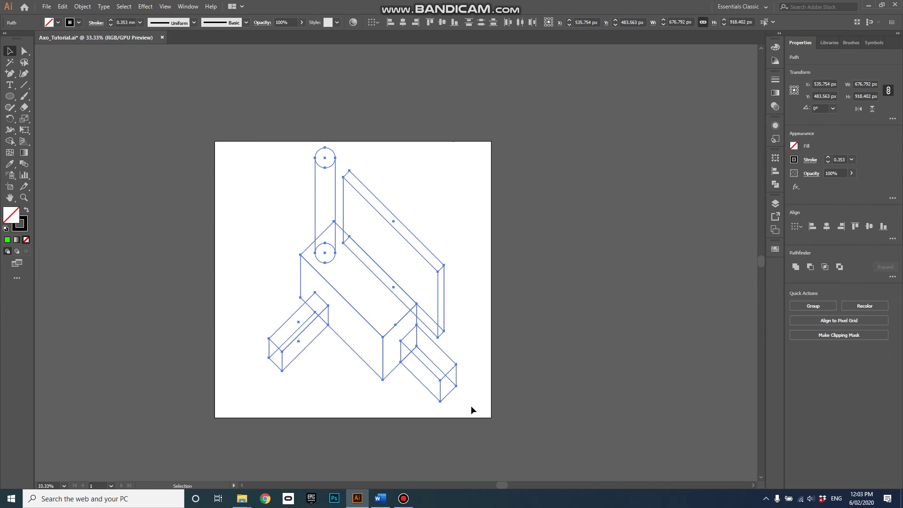
pyautogui.click(9, 142)
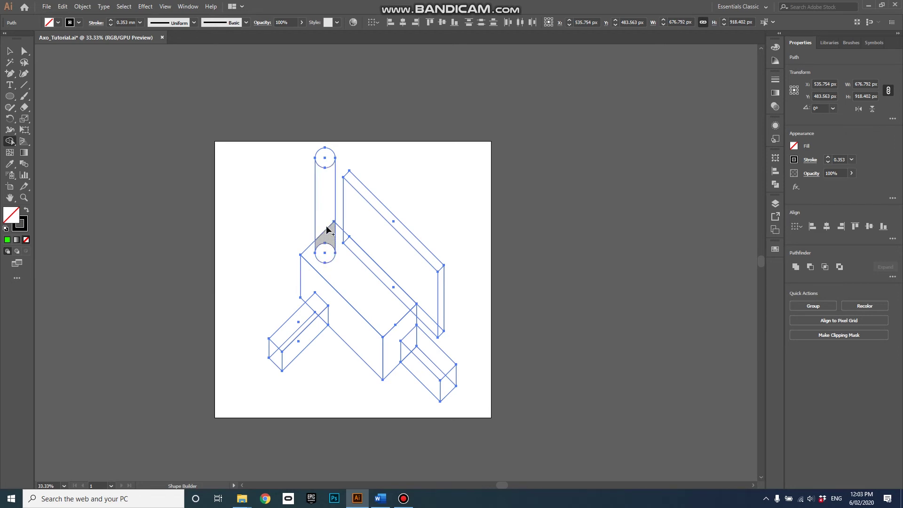
pyautogui.click(362, 227)
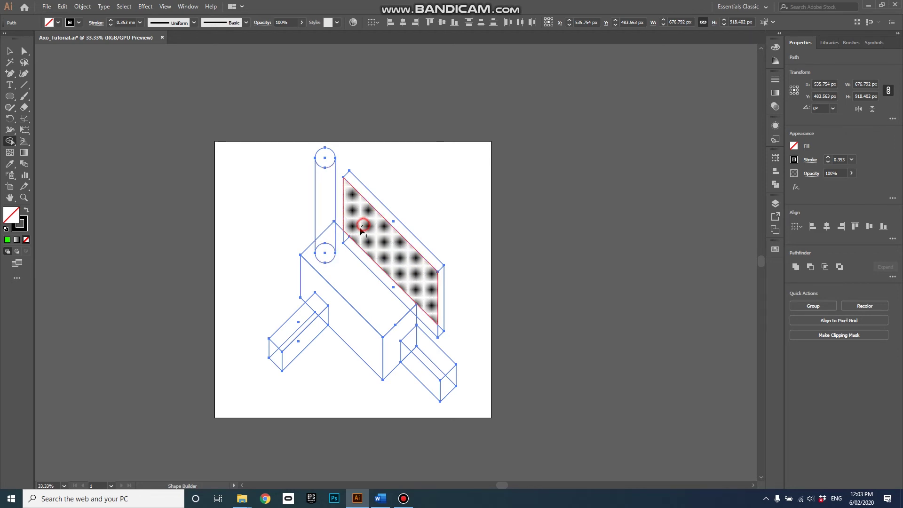
pyautogui.moveTo(362, 227)
pyautogui.mouseDown()
pyautogui.moveTo(352, 248)
pyautogui.moveTo(403, 282)
pyautogui.moveTo(421, 316)
pyautogui.moveTo(439, 288)
pyautogui.moveTo(441, 308)
pyautogui.mouseUp()
# Merge the top, end and side faces of the lower-right and left bars, removing inner edges
pyautogui.scroll(2, 444, 348)
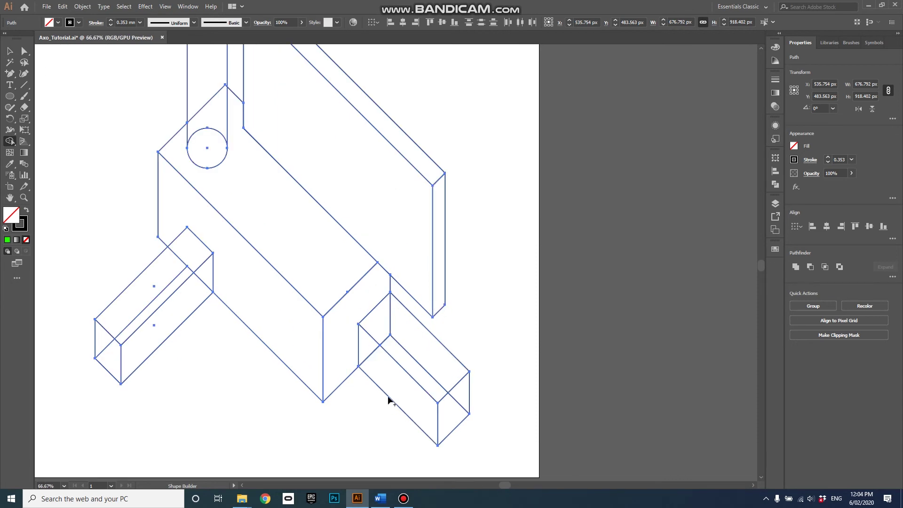
pyautogui.moveTo(407, 344)
pyautogui.mouseDown()
pyautogui.moveTo(384, 330)
pyautogui.moveTo(370, 349)
pyautogui.moveTo(379, 375)
pyautogui.mouseUp()
pyautogui.moveTo(454, 411); pyautogui.dragTo(459, 402)
pyautogui.moveTo(185, 251)
pyautogui.mouseDown()
pyautogui.moveTo(176, 282)
pyautogui.moveTo(120, 303)
pyautogui.mouseUp()
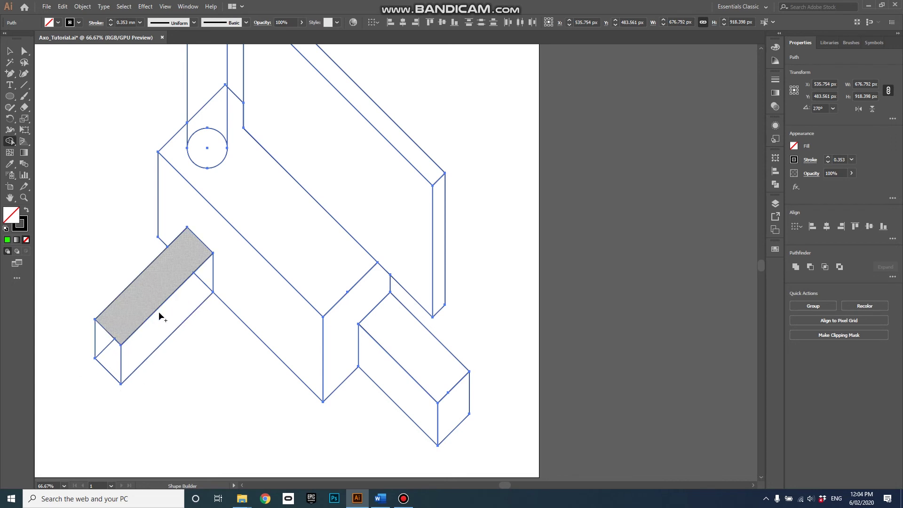
pyautogui.click(201, 285)
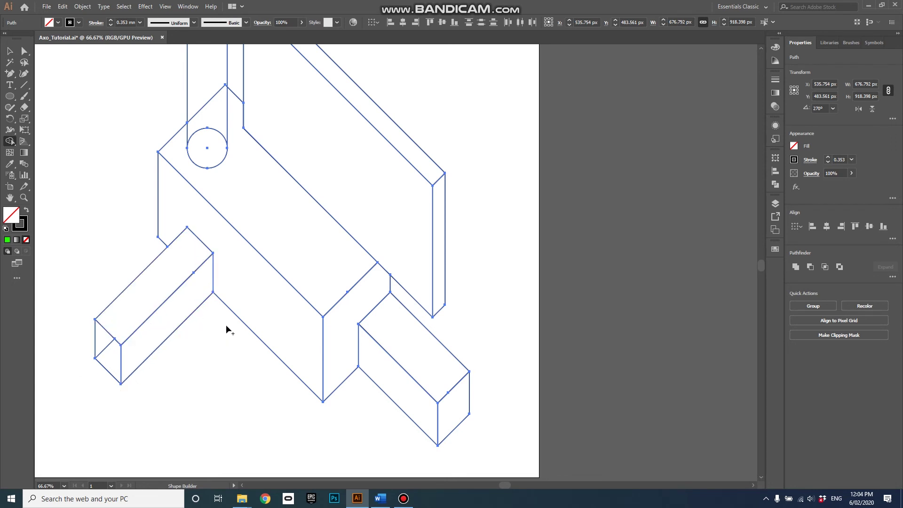
pyautogui.scroll(-2, 254, 313)
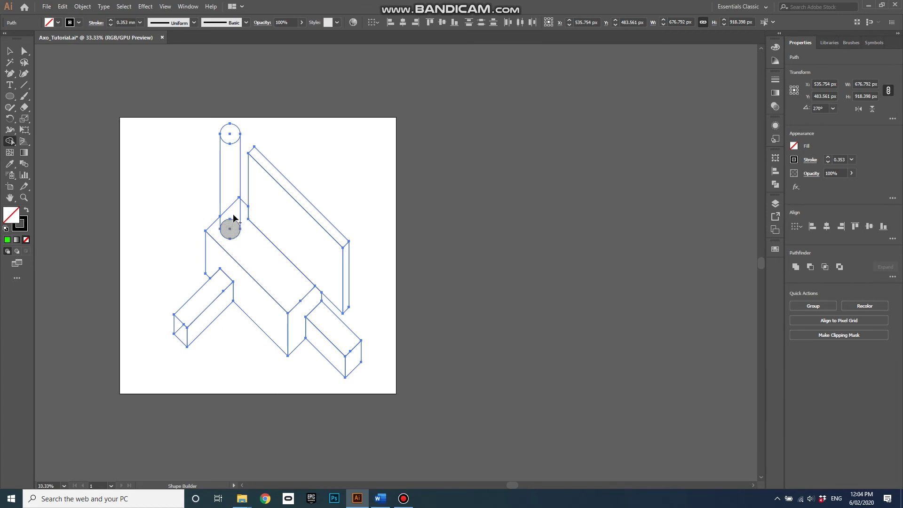
pyautogui.scroll(2, 237, 188)
pyautogui.scroll(1, 228, 193)
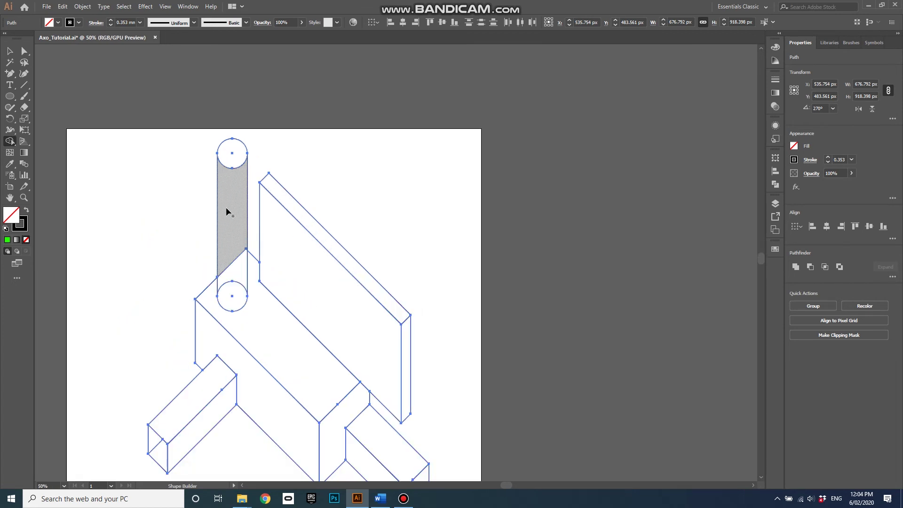
# Select the cylinder and move it left, clear of the block
pyautogui.press('v')
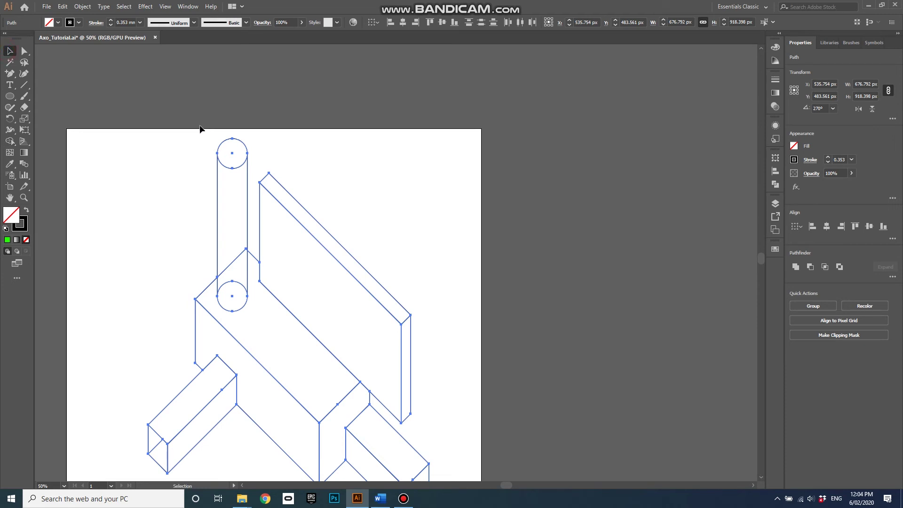
pyautogui.moveTo(256, 182); pyautogui.dragTo(256, 182)
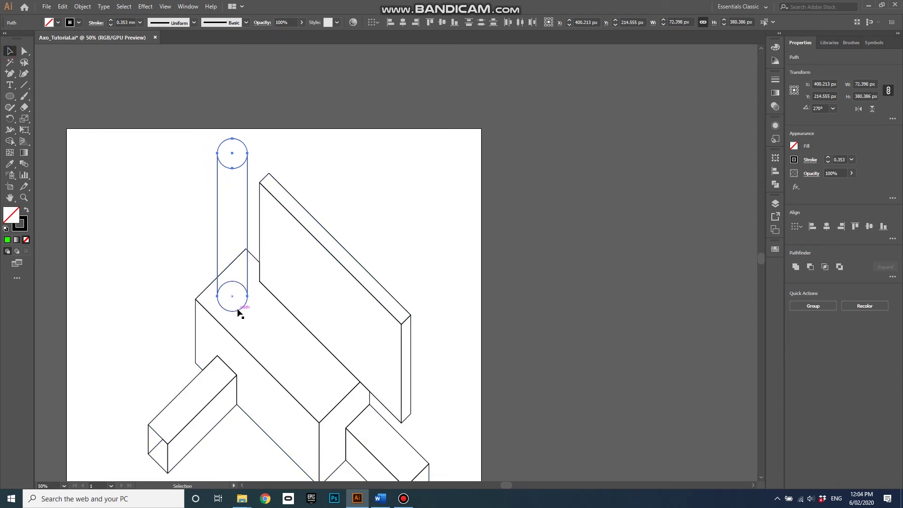
pyautogui.moveTo(238, 282); pyautogui.dragTo(149, 280)
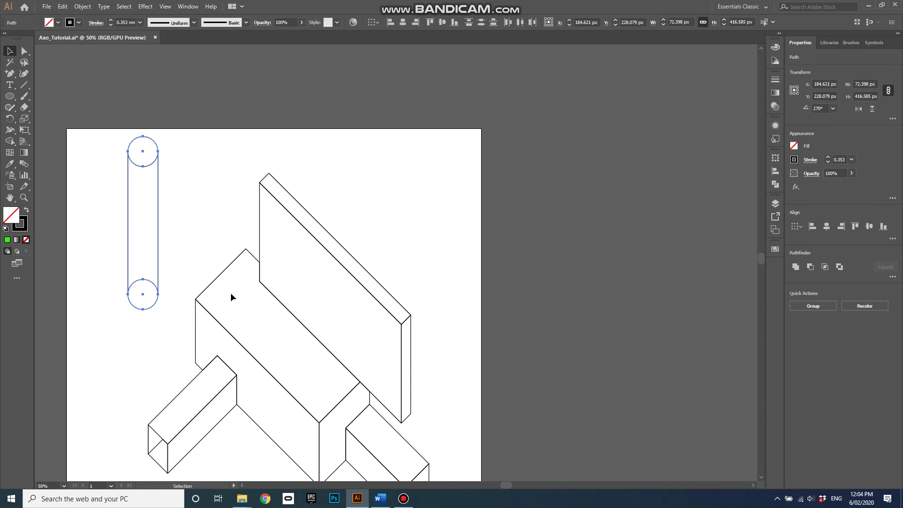
pyautogui.scroll(-1, 387, 315)
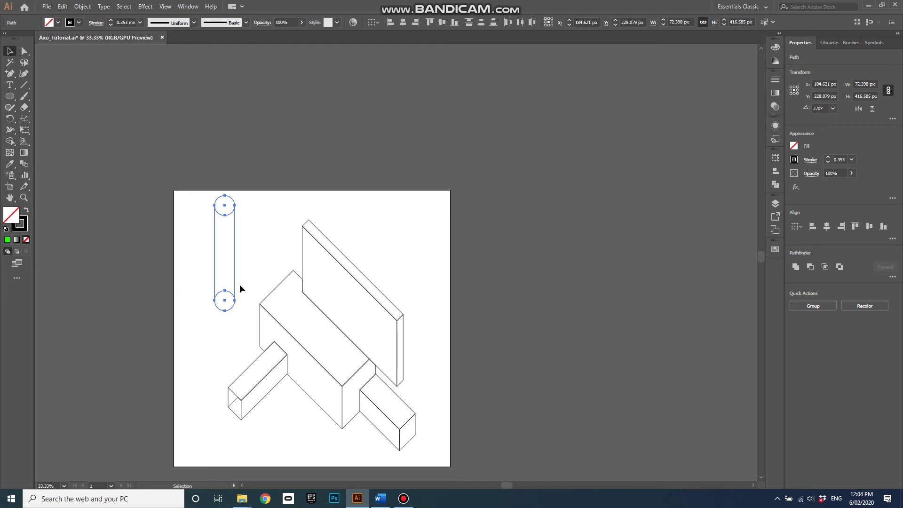
# Fuse the bottom circle into the cylinder body and group all its parts
pyautogui.click(10, 141)
pyautogui.moveTo(228, 302); pyautogui.dragTo(232, 297)
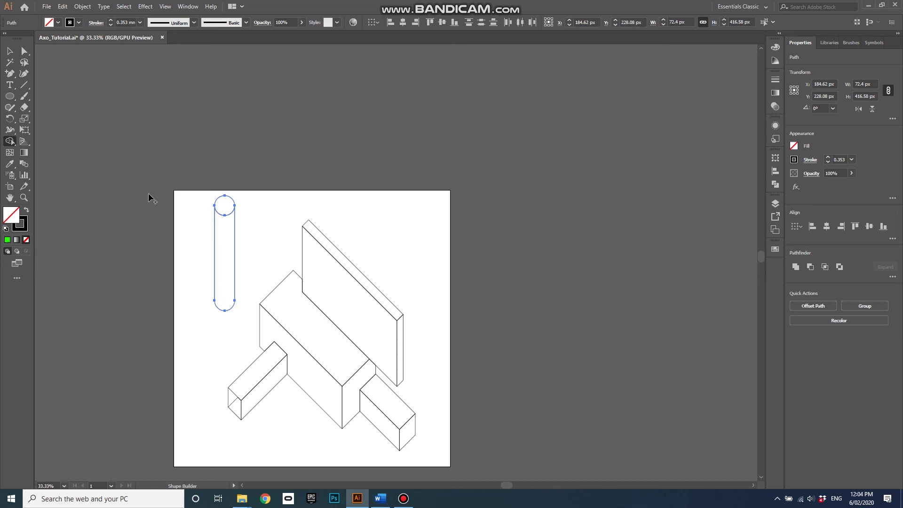
pyautogui.click(10, 51)
pyautogui.click(199, 216)
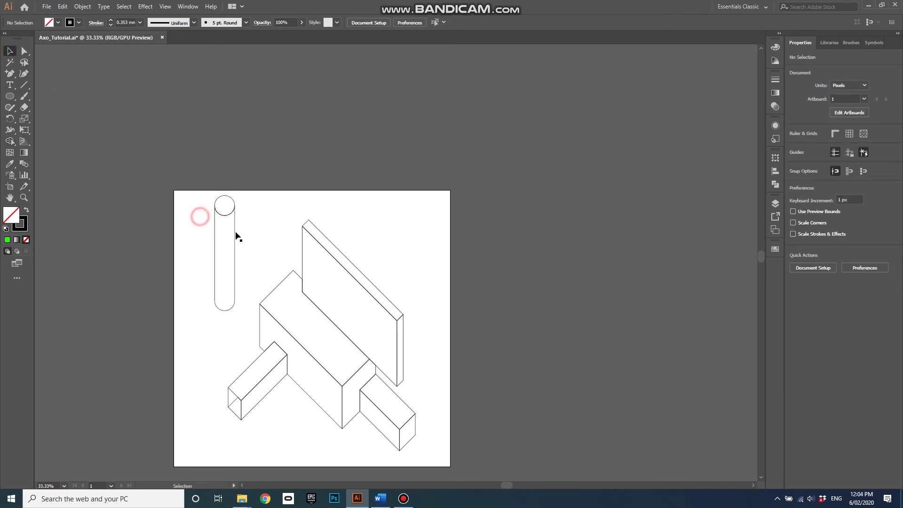
pyautogui.moveTo(258, 242); pyautogui.dragTo(199, 200)
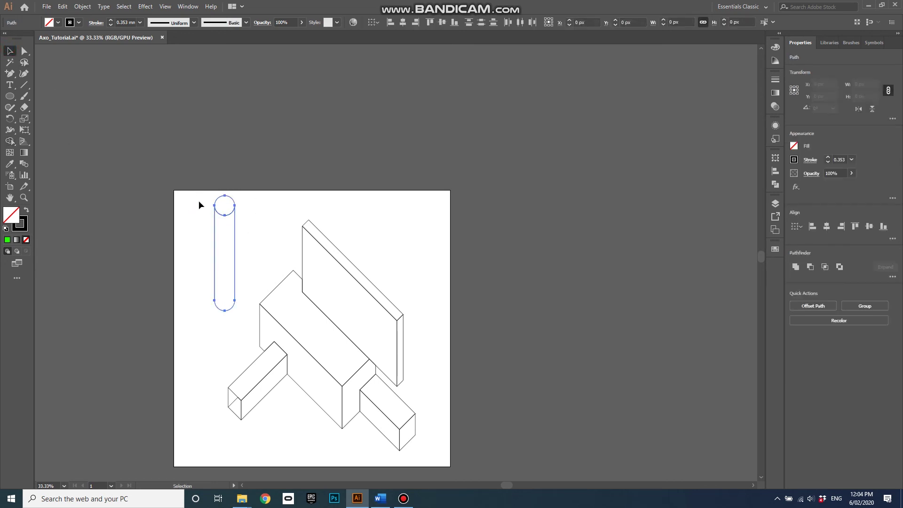
pyautogui.click(221, 277)
pyautogui.moveTo(248, 325); pyautogui.dragTo(180, 184)
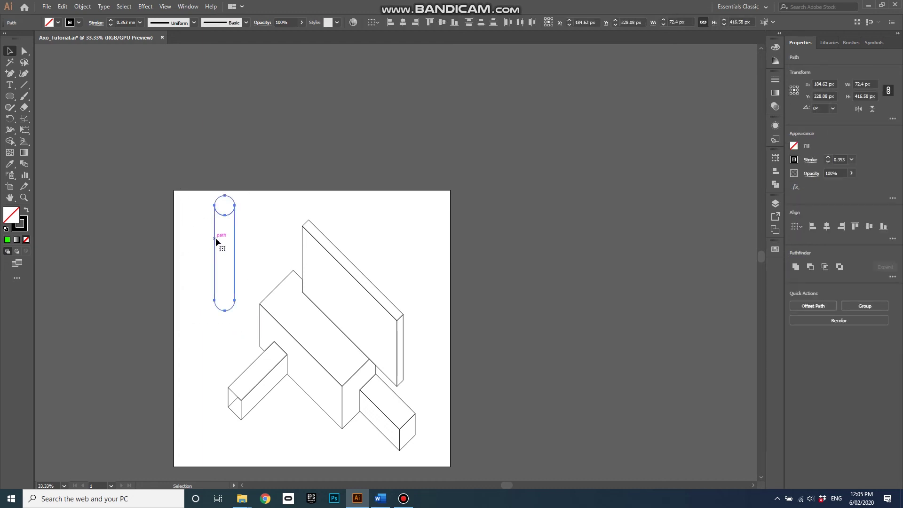
pyautogui.hotkey('ctrl', 'g')
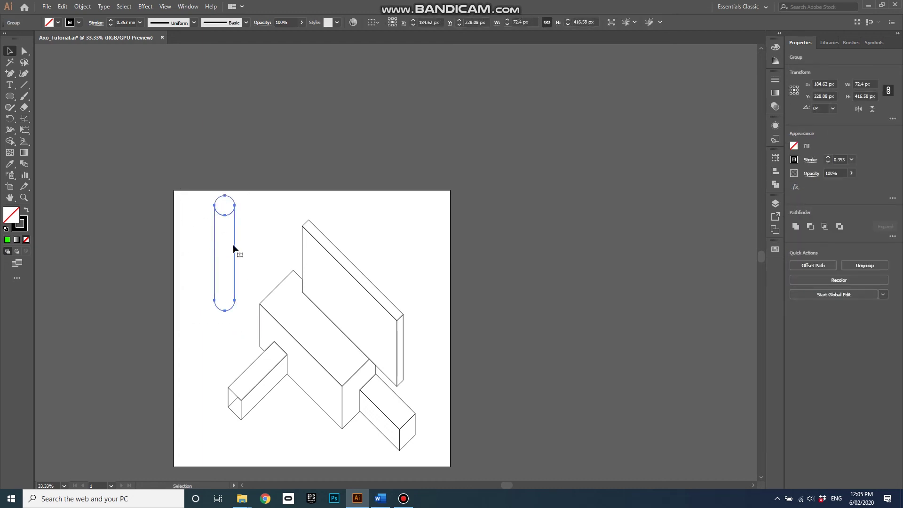
# Move the cylinder toward the main block and give it a white FFFFFF fill
pyautogui.click(245, 231)
pyautogui.moveTo(237, 227); pyautogui.dragTo(296, 229)
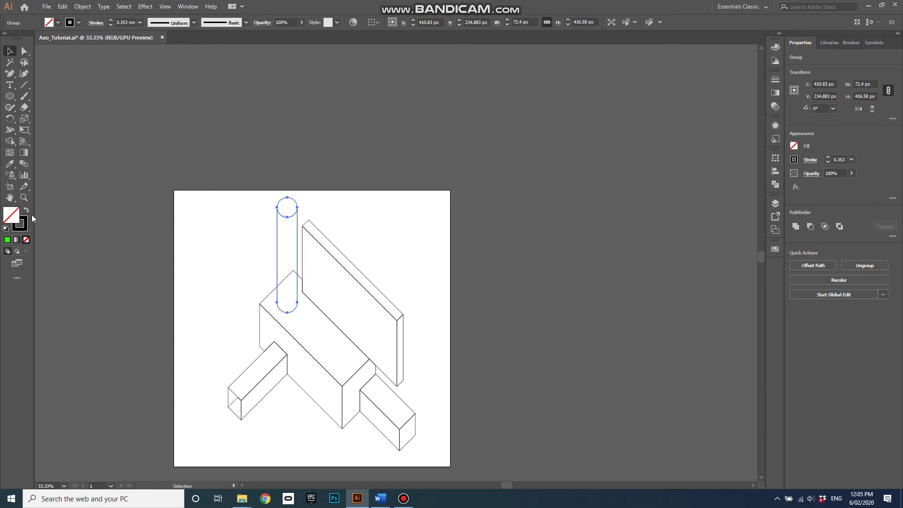
pyautogui.doubleClick(12, 216)
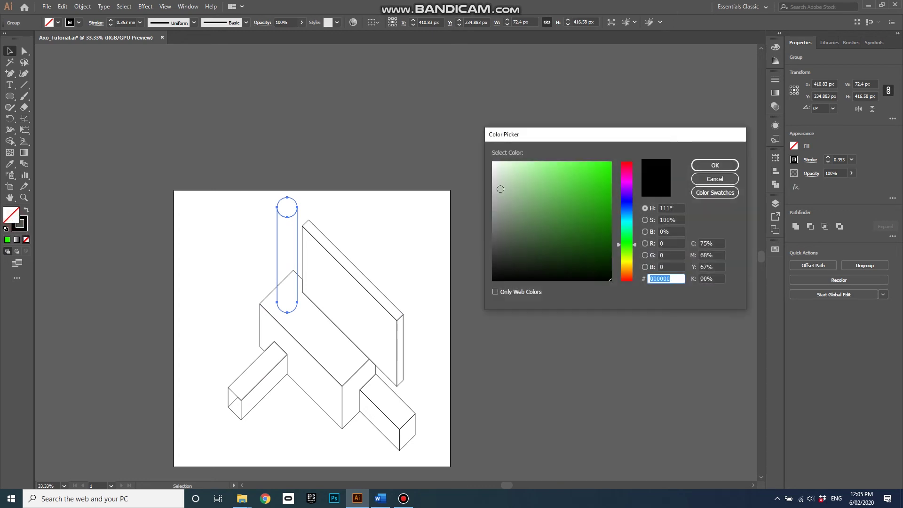
pyautogui.write('FFFFFF')
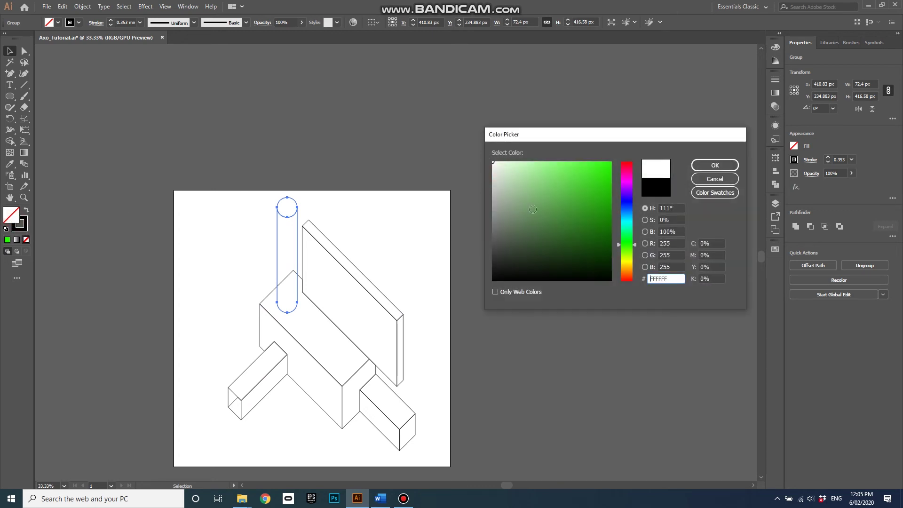
pyautogui.click(711, 165)
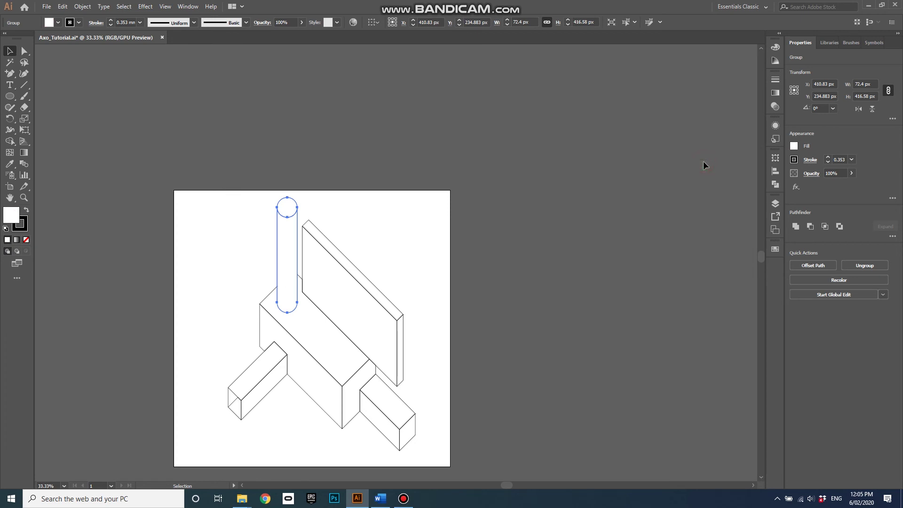
# Stand the cylinder on the block's top face just left of the rear panel
pyautogui.moveTo(286, 230); pyautogui.dragTo(331, 255)
pyautogui.moveTo(334, 291); pyautogui.dragTo(281, 259)
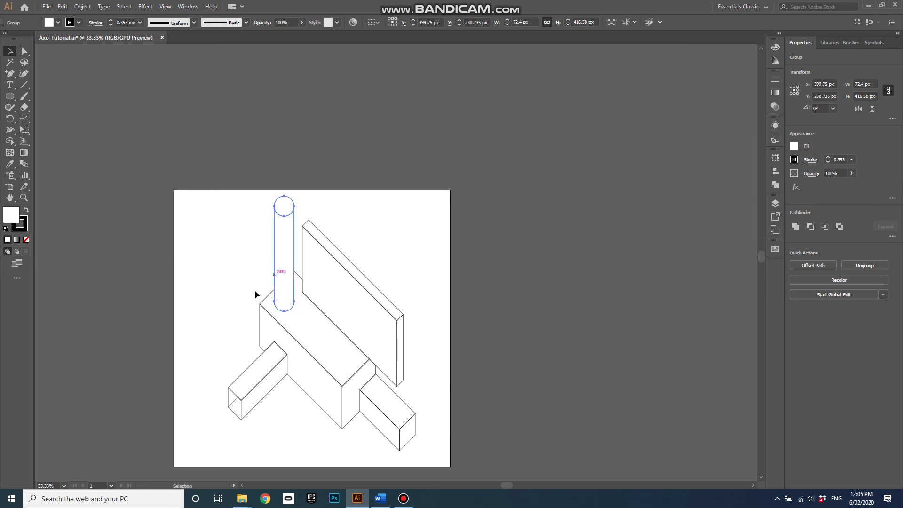
pyautogui.click(232, 278)
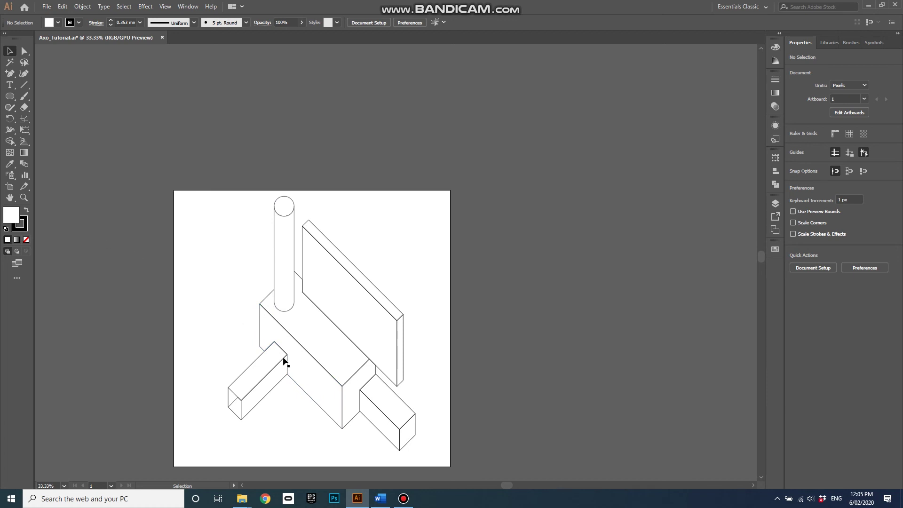
# Fill the slab's front face, lower right box's side face and long block's front side bright green
pyautogui.click(776, 249)
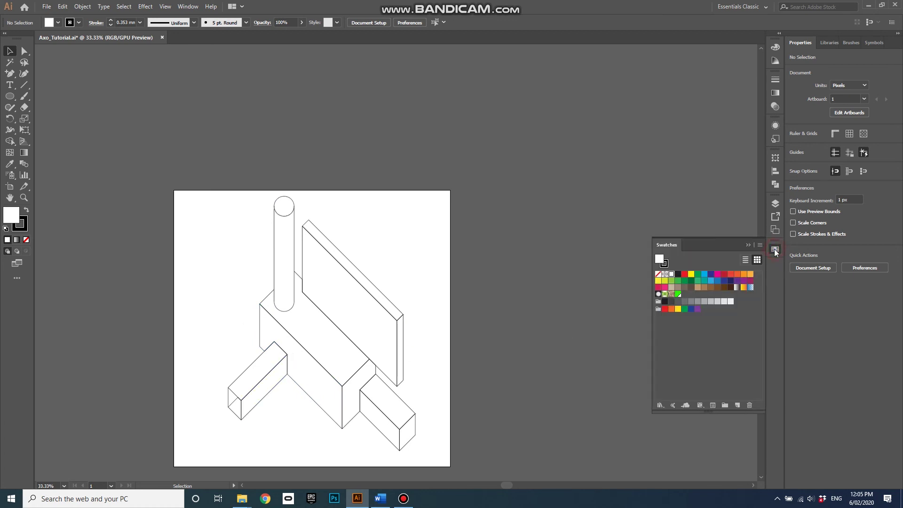
pyautogui.click(345, 278)
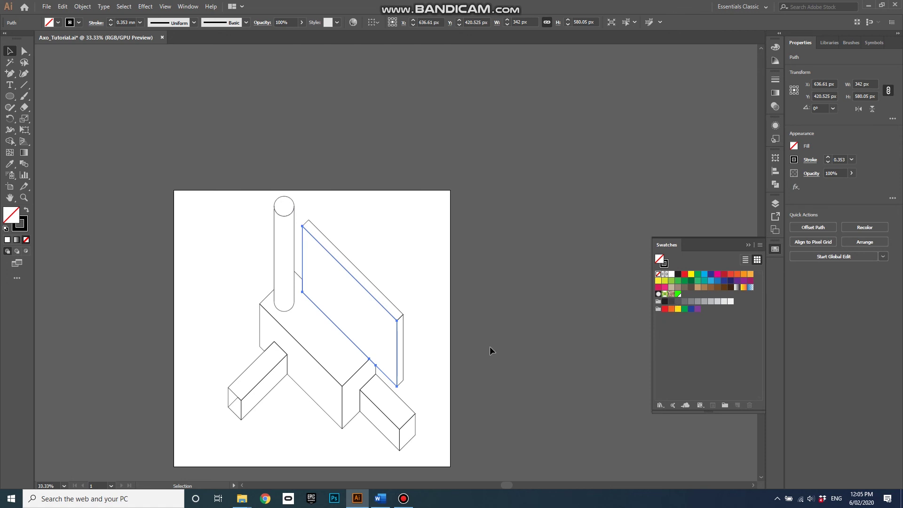
pyautogui.keyDown('shift'); pyautogui.click(380, 414); pyautogui.keyUp('shift')
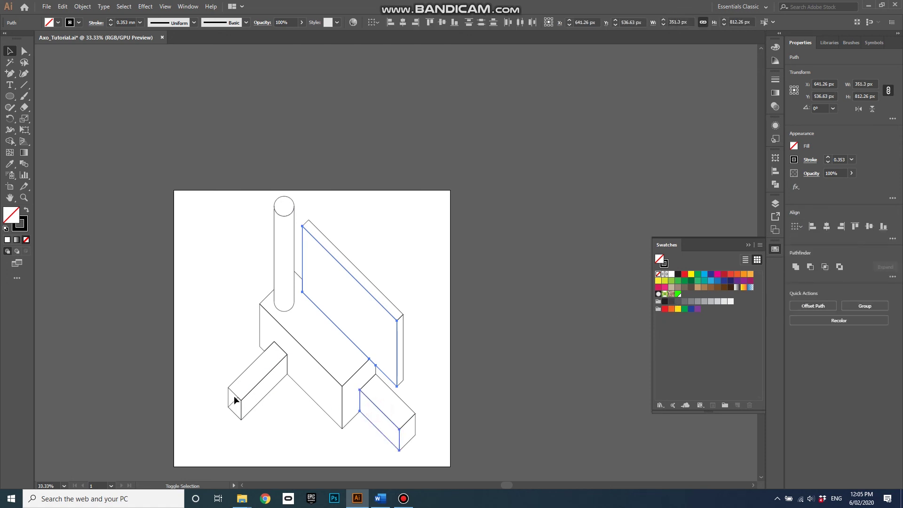
pyautogui.keyDown('shift'); pyautogui.click(311, 358); pyautogui.keyUp('shift')
pyautogui.press(',')
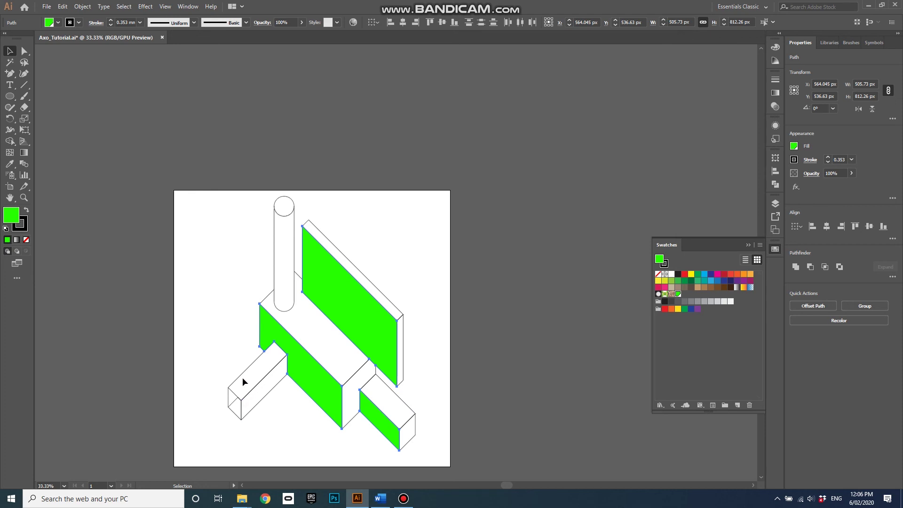
# Split off the small left box's end face with Shape Builder and fill it bright green
pyautogui.moveTo(212, 380); pyautogui.dragTo(259, 438)
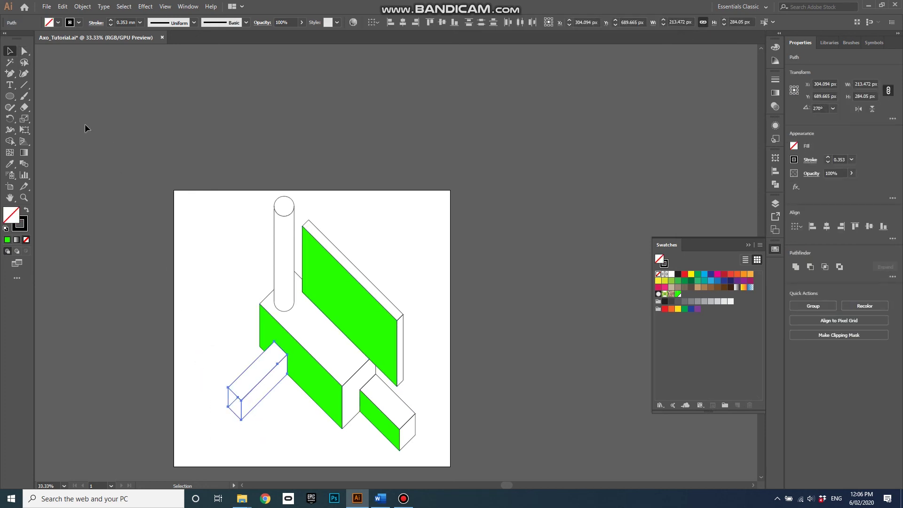
pyautogui.click(10, 141)
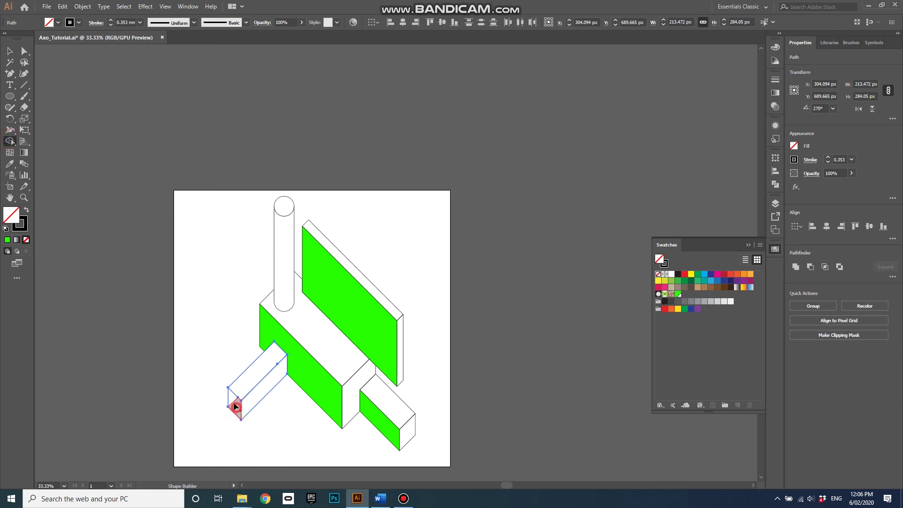
pyautogui.click(232, 405)
pyautogui.click(9, 50)
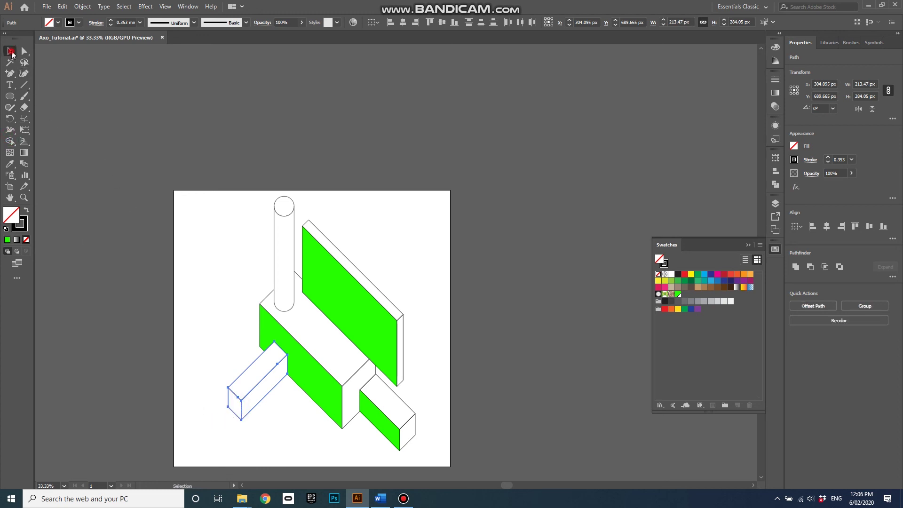
pyautogui.click(210, 241)
pyautogui.click(238, 399)
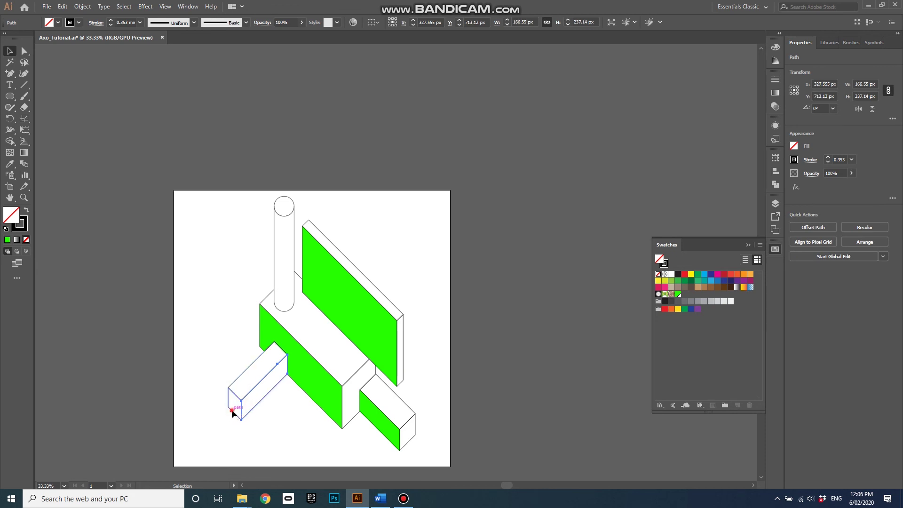
pyautogui.click(232, 409)
pyautogui.click(677, 294)
pyautogui.click(216, 332)
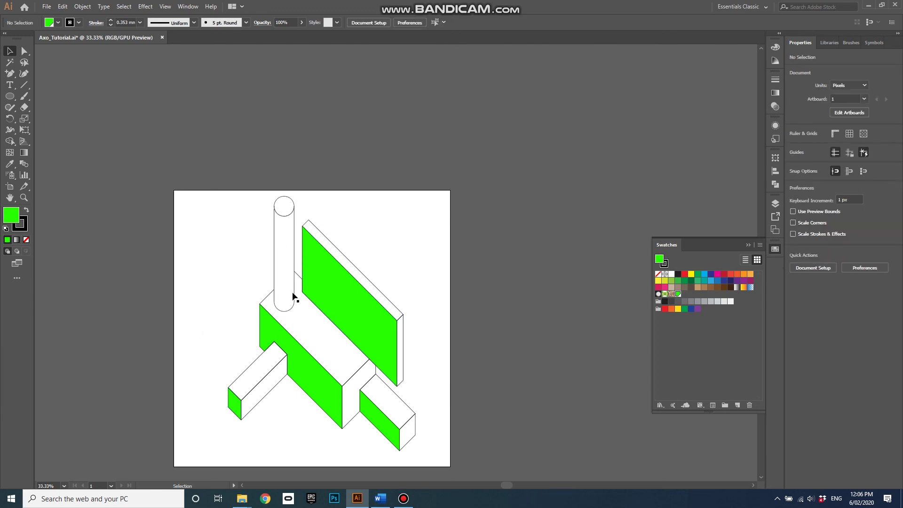
# Ungroup the cylinder and try a green fill on its body outline, then undo it
pyautogui.click(293, 238)
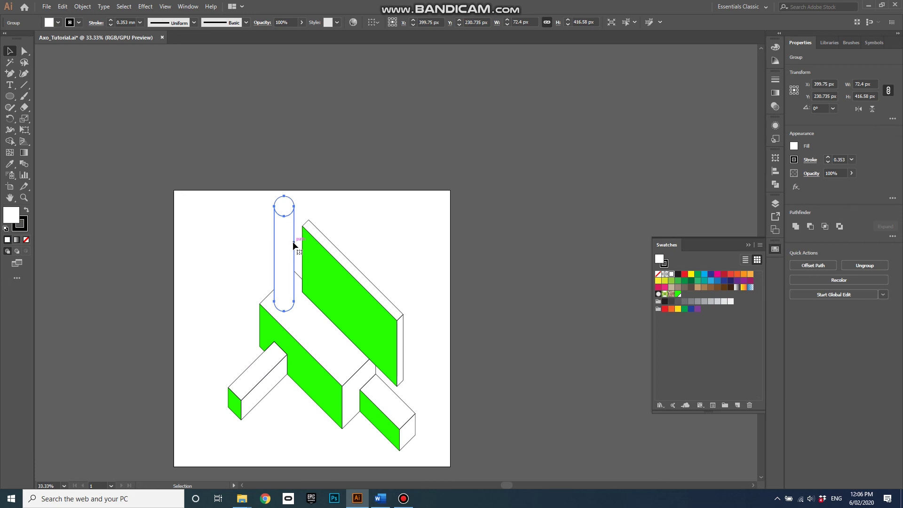
pyautogui.rightClick(294, 247)
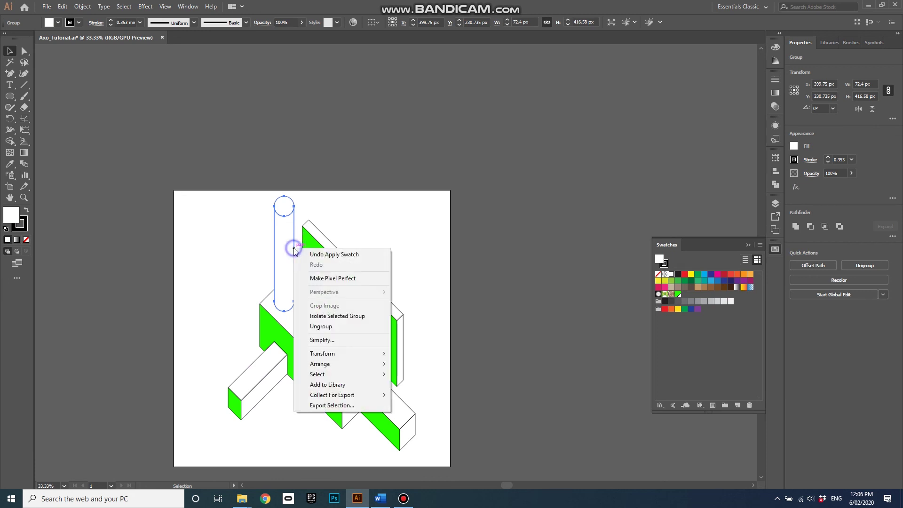
pyautogui.click(322, 326)
pyautogui.click(247, 238)
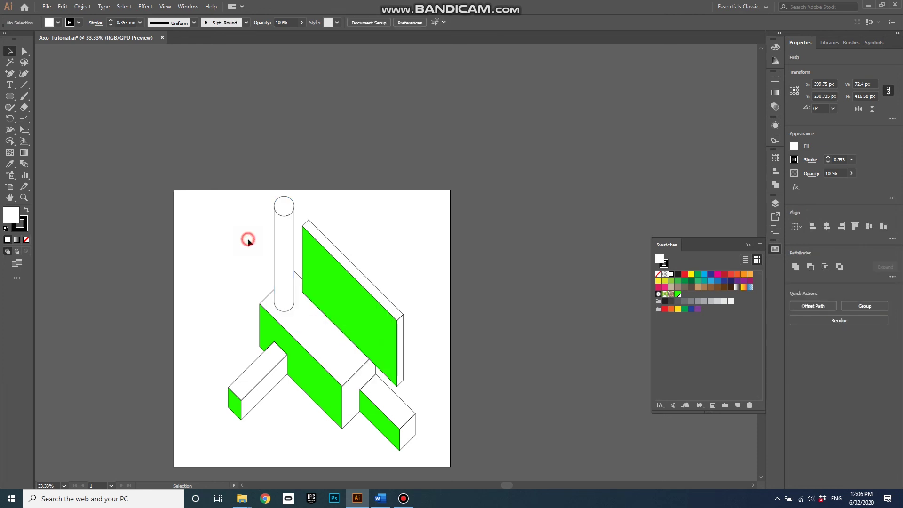
pyautogui.click(277, 258)
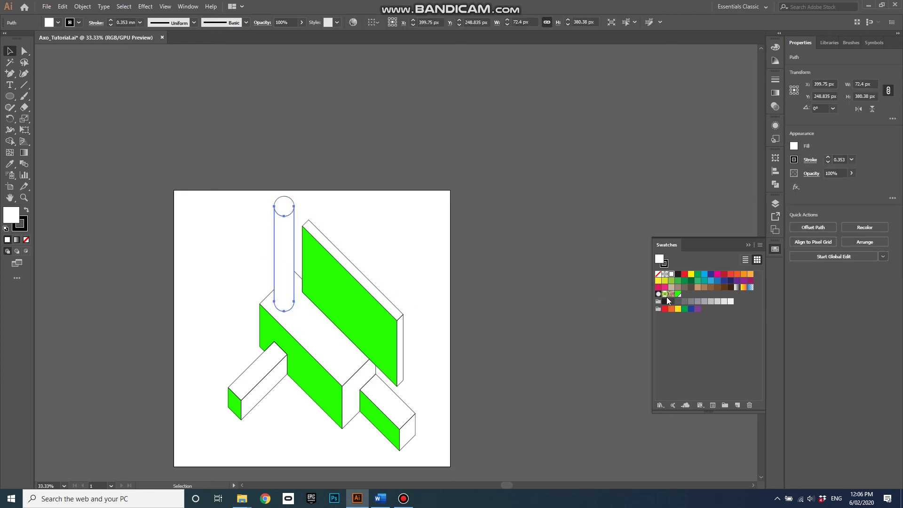
pyautogui.click(678, 294)
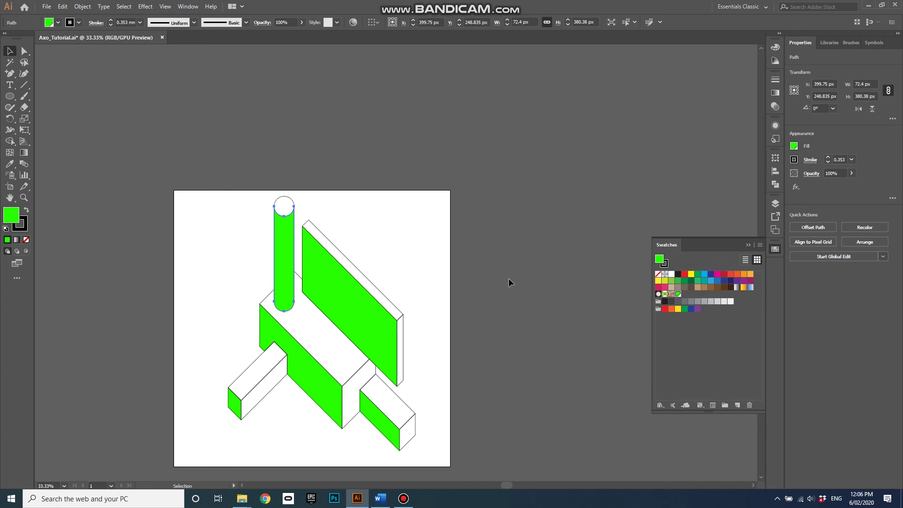
pyautogui.hotkey('ctrl', 'z')
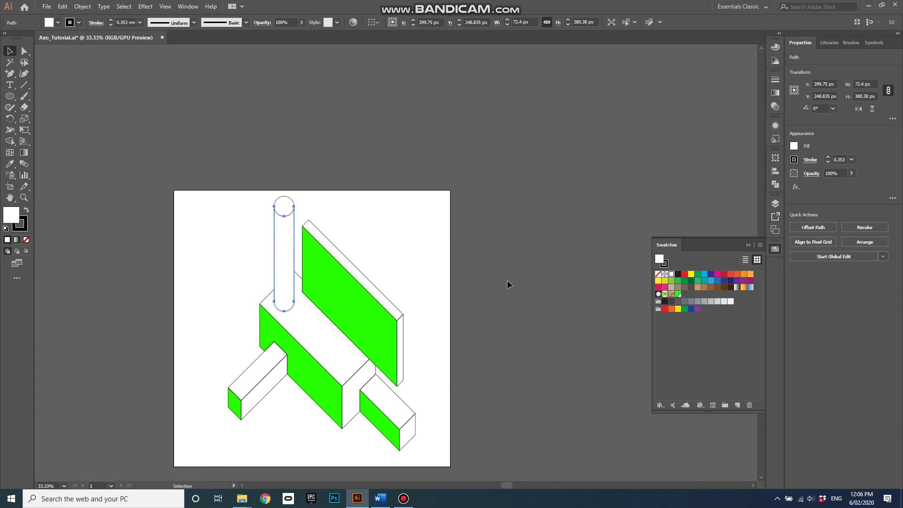
# Cut the cylinder outline with Scissors at the top arc and the bottom arc
pyautogui.click(24, 109)
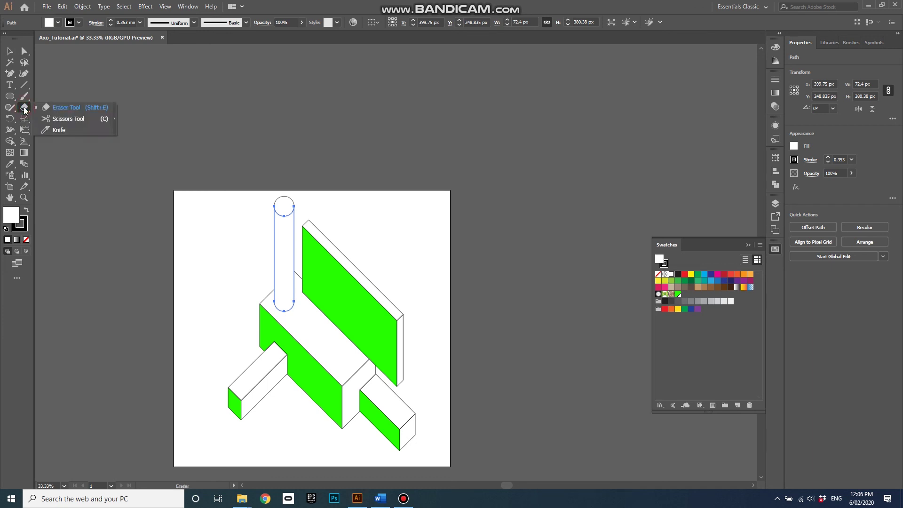
pyautogui.click(62, 119)
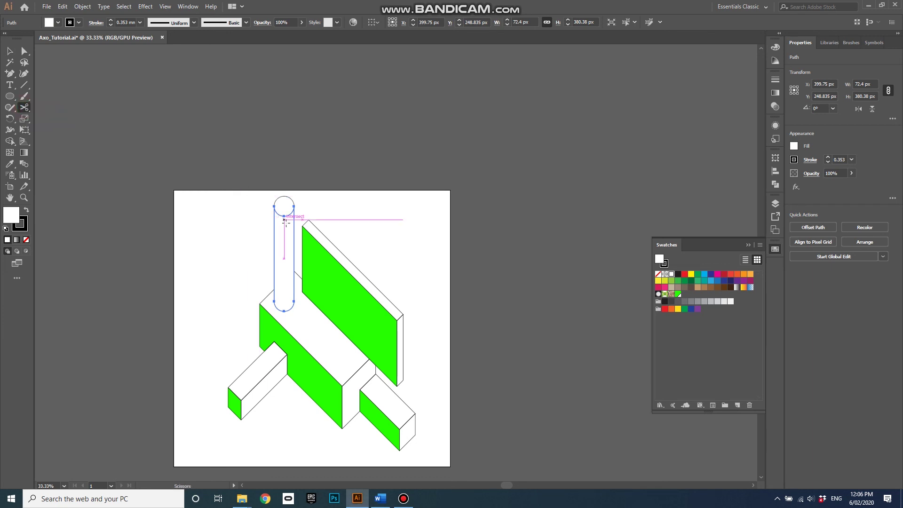
pyautogui.scroll(1, 287, 229)
pyautogui.click(293, 204)
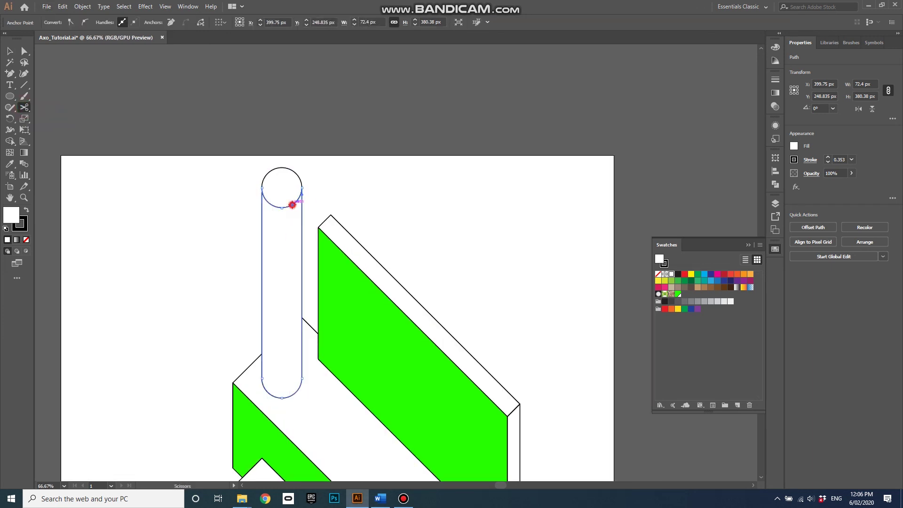
pyautogui.click(290, 396)
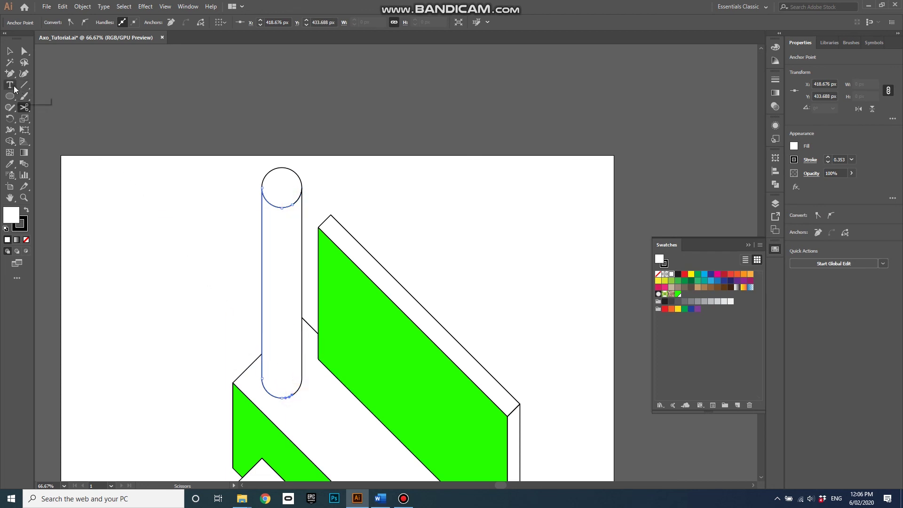
# Fill the cylinder's left side path bright green, leaving the top ellipse white
pyautogui.click(10, 51)
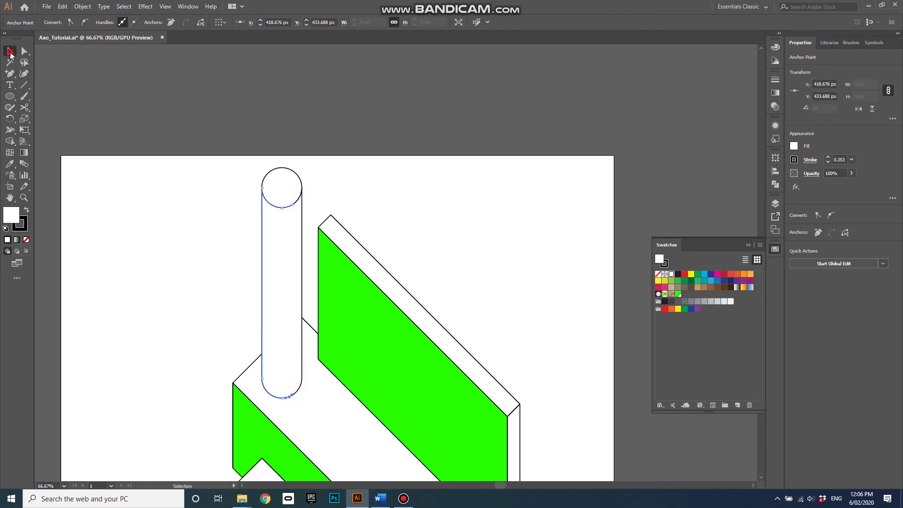
pyautogui.click(274, 207)
pyautogui.click(301, 218)
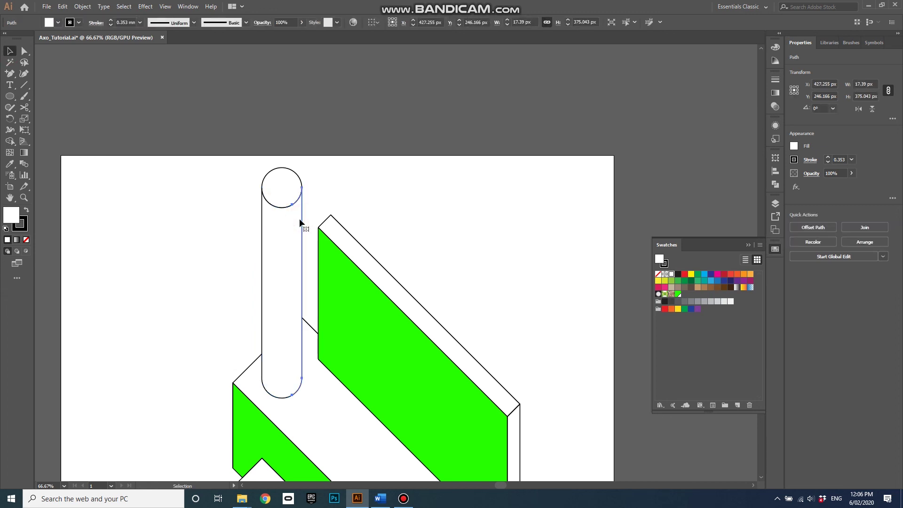
pyautogui.click(262, 237)
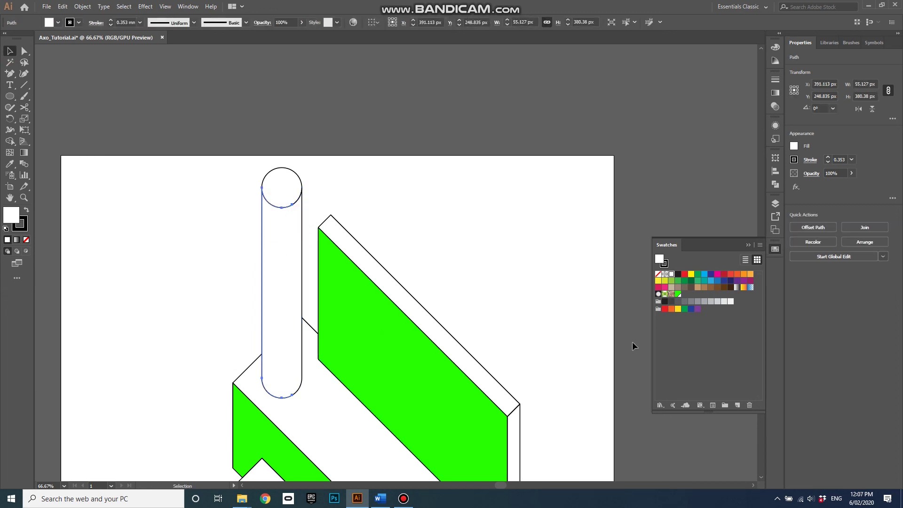
pyautogui.click(678, 294)
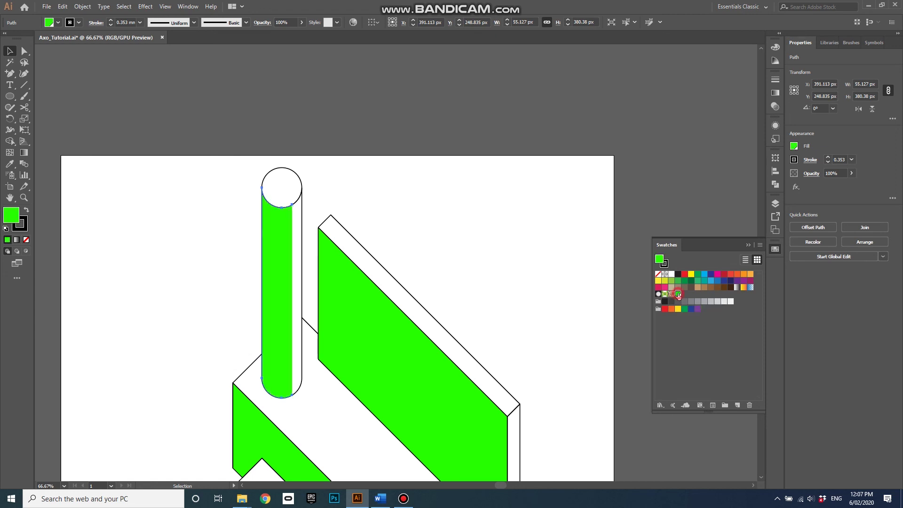
pyautogui.click(147, 115)
pyautogui.scroll(-2, 233, 248)
pyautogui.keyDown('alt'); pyautogui.scroll(-1, 238, 244); pyautogui.keyUp('alt')
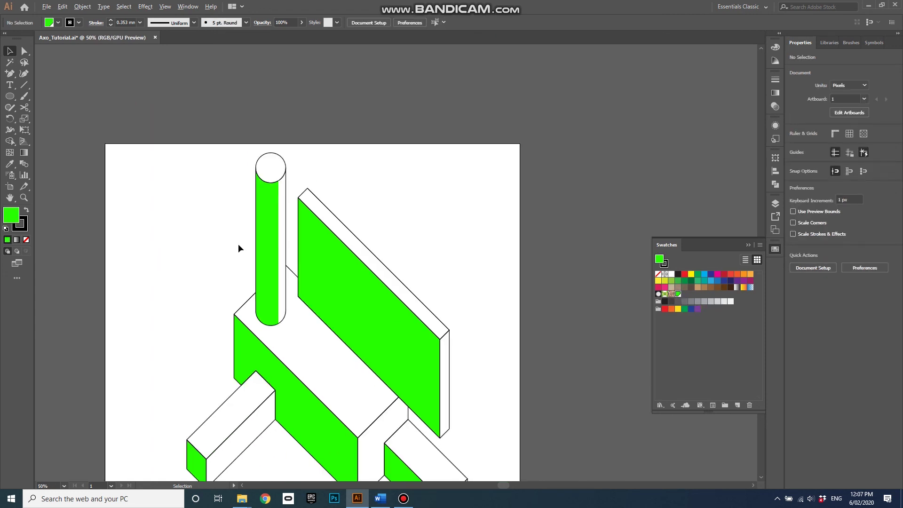
pyautogui.keyDown('alt'); pyautogui.scroll(-1, 238, 243); pyautogui.keyUp('alt')
pyautogui.moveTo(326, 328); pyautogui.dragTo(436, 301)
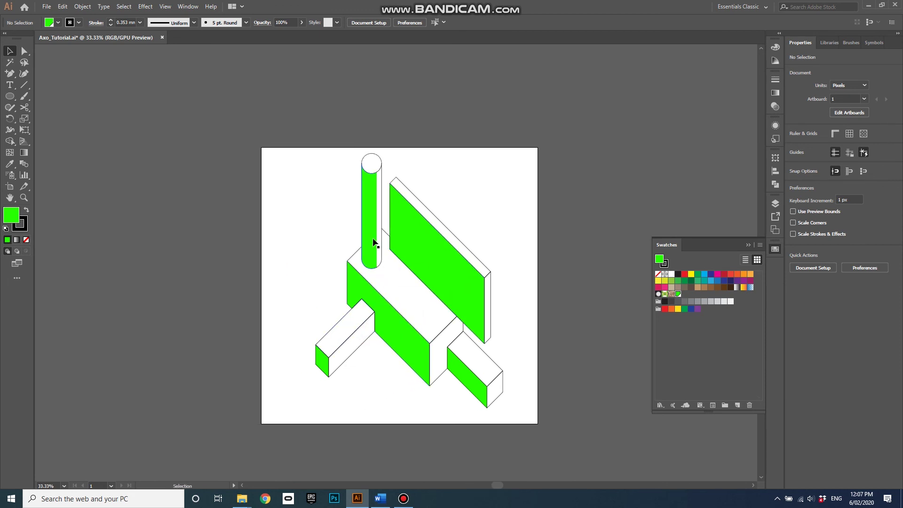